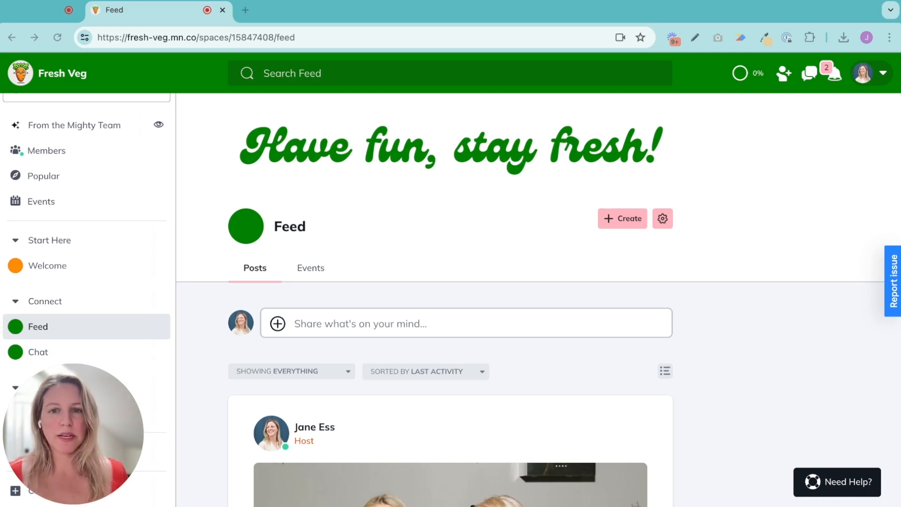
# View the Feed space's events and look over the Welcome space's page.
pyautogui.click(311, 268)
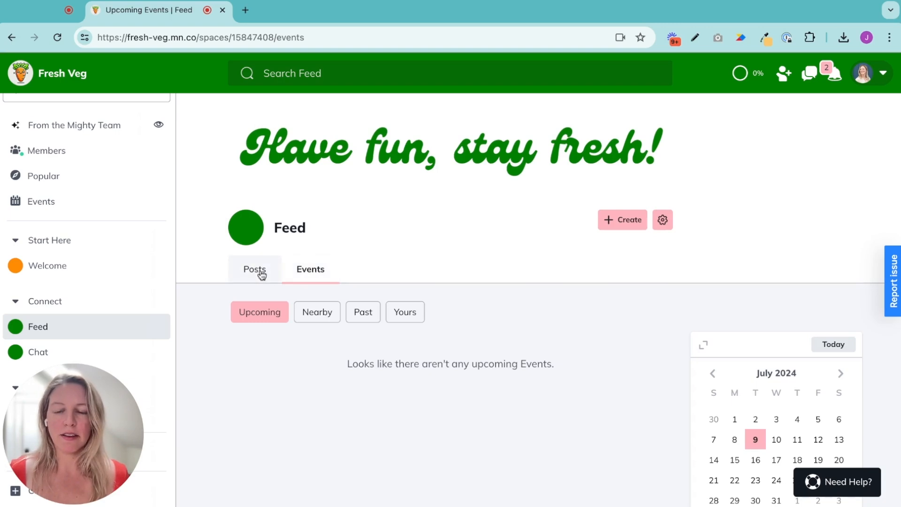
pyautogui.click(61, 275)
pyautogui.scroll(-2, 341, 266)
pyautogui.scroll(-2, 341, 265)
pyautogui.scroll(5, 339, 263)
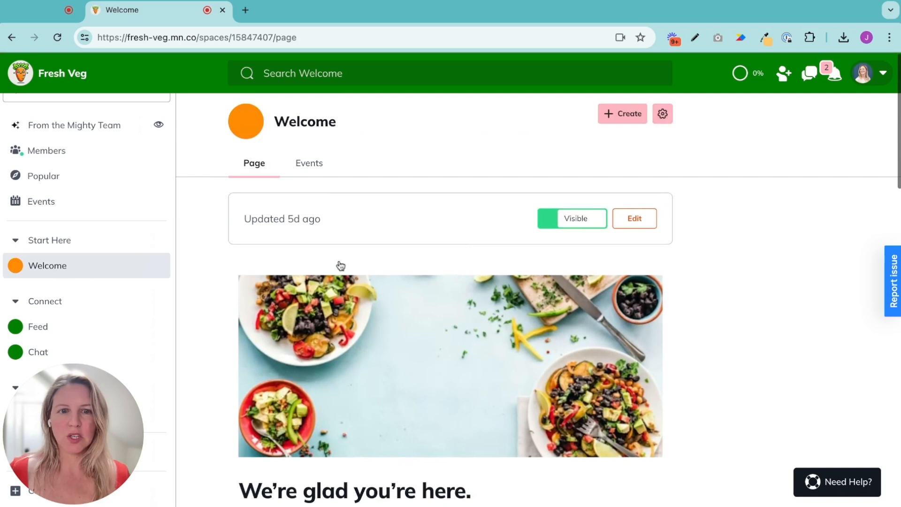
# Start a new event from the Welcome space's events and title it "Founding Members Welcome".
pyautogui.click(312, 164)
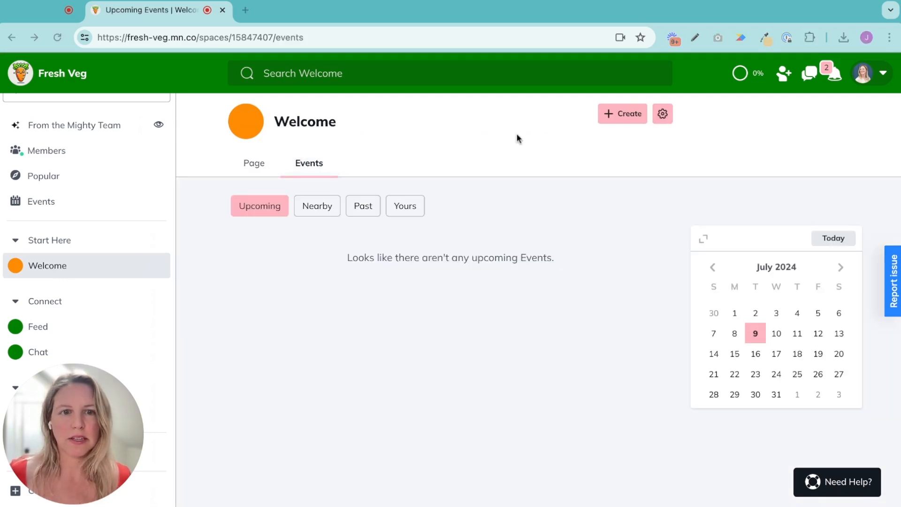
pyautogui.click(627, 115)
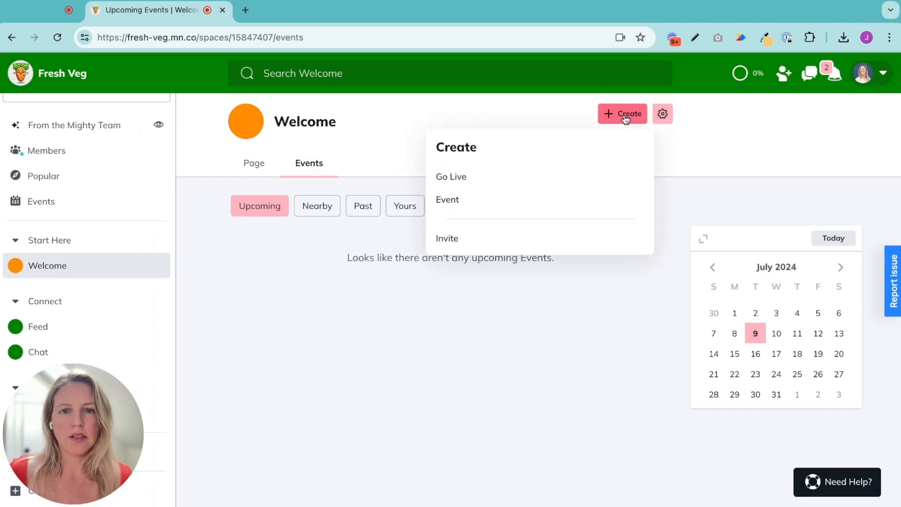
pyautogui.click(468, 199)
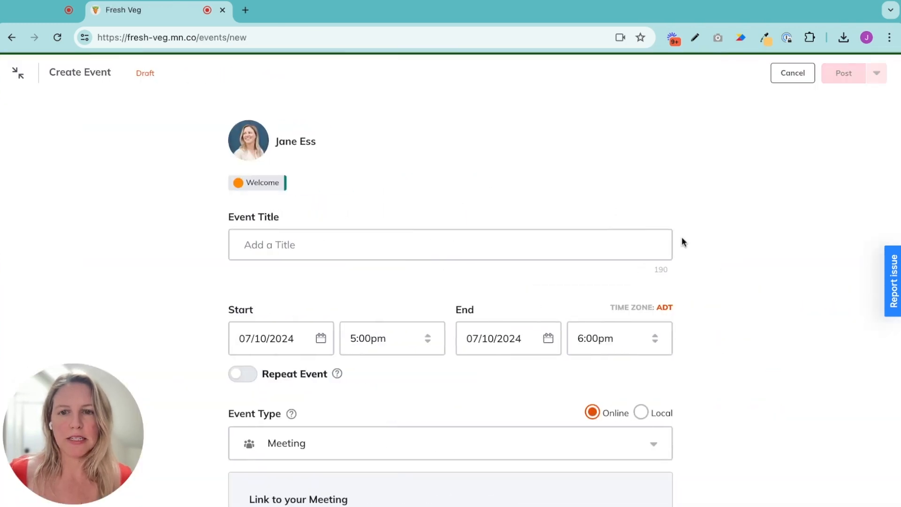
pyautogui.click(319, 246)
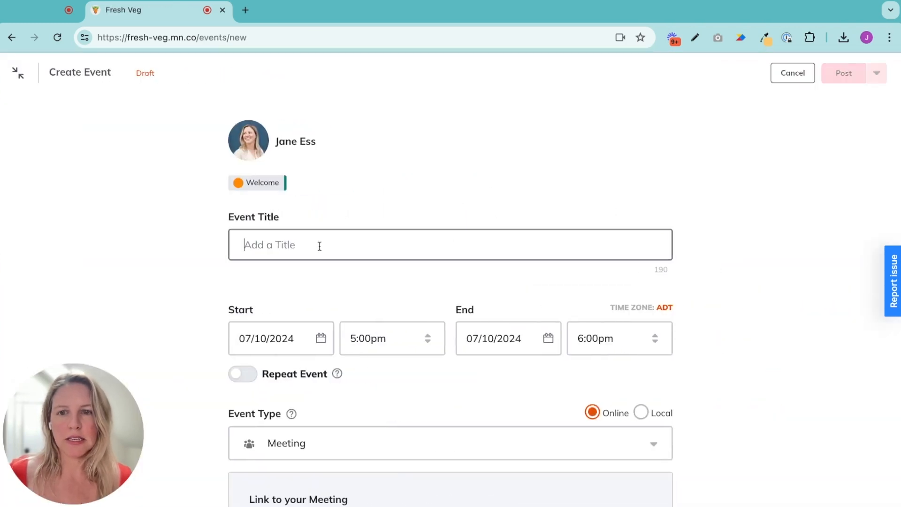
pyautogui.write('Founding Members Welcome')
# Set the event's start to 07/09/2024 at 5:30pm.
pyautogui.scroll(-1, 263, 319)
pyautogui.click(255, 331)
pyautogui.click(258, 227)
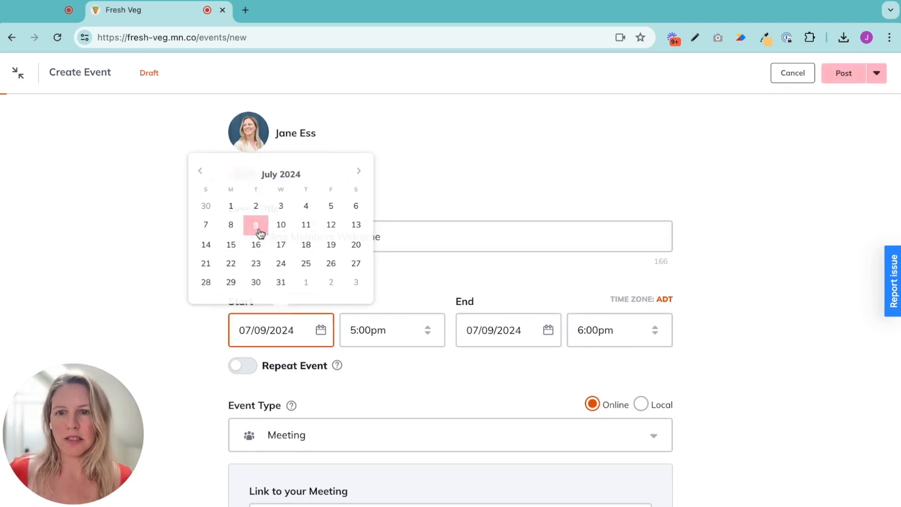
pyautogui.click(376, 330)
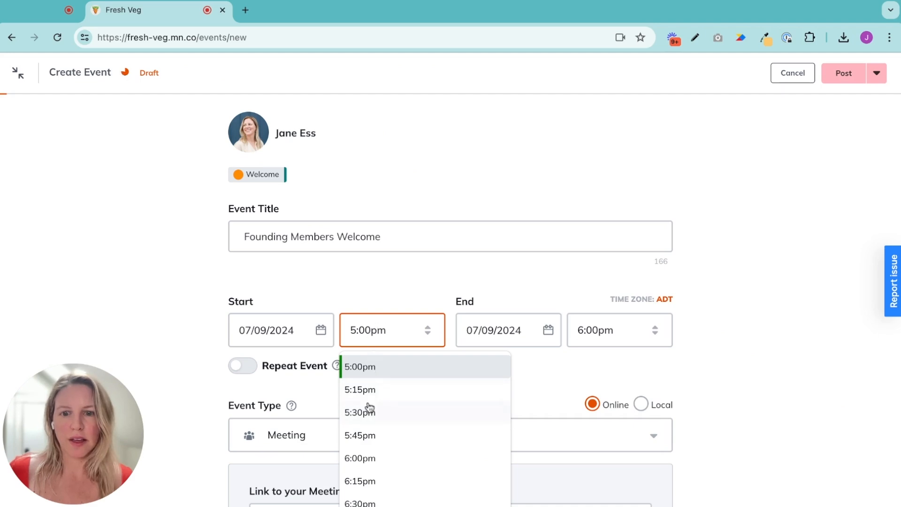
pyautogui.click(370, 408)
# Try the Zoom and Webinar types for the online event, and settle on Live Video.
pyautogui.scroll(-2, 499, 332)
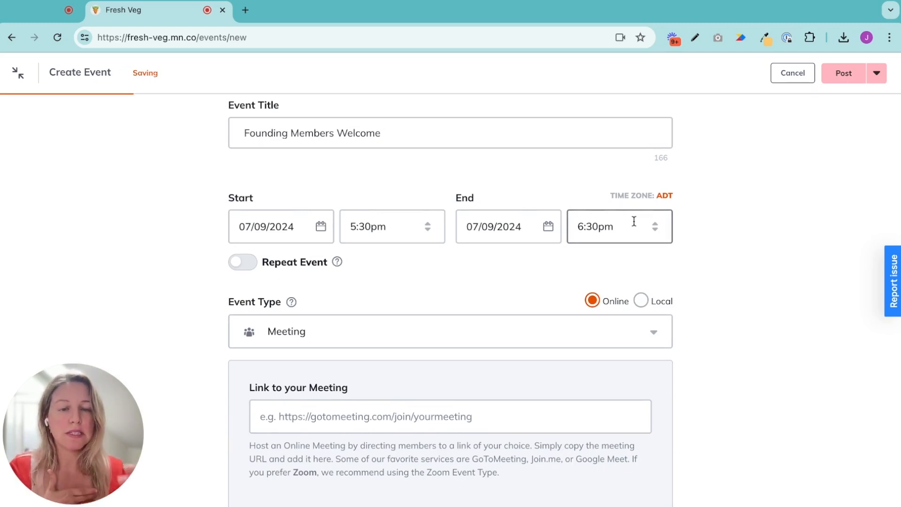
pyautogui.scroll(-1, 253, 218)
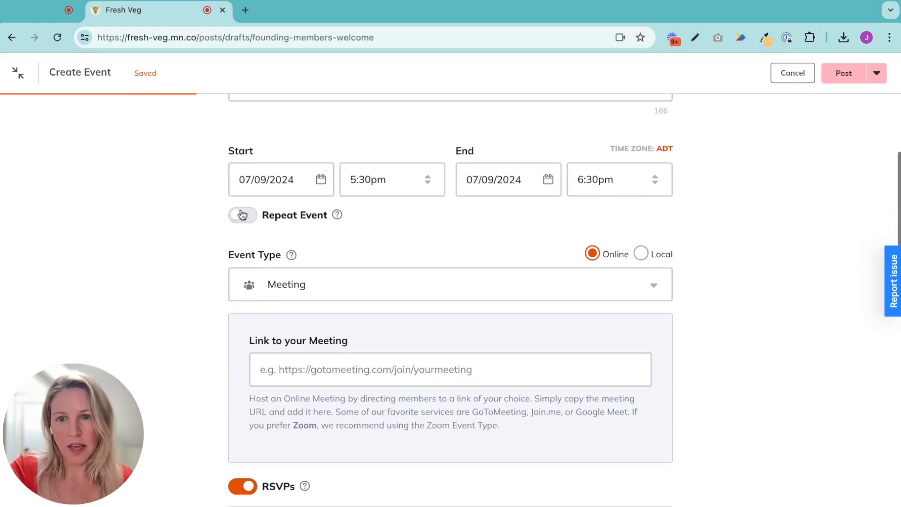
pyautogui.scroll(-1, 328, 225)
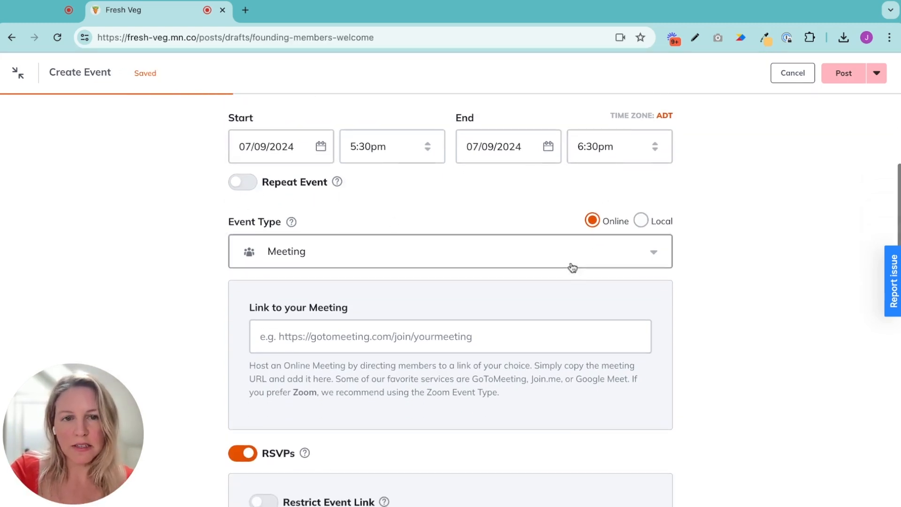
pyautogui.scroll(-1, 460, 255)
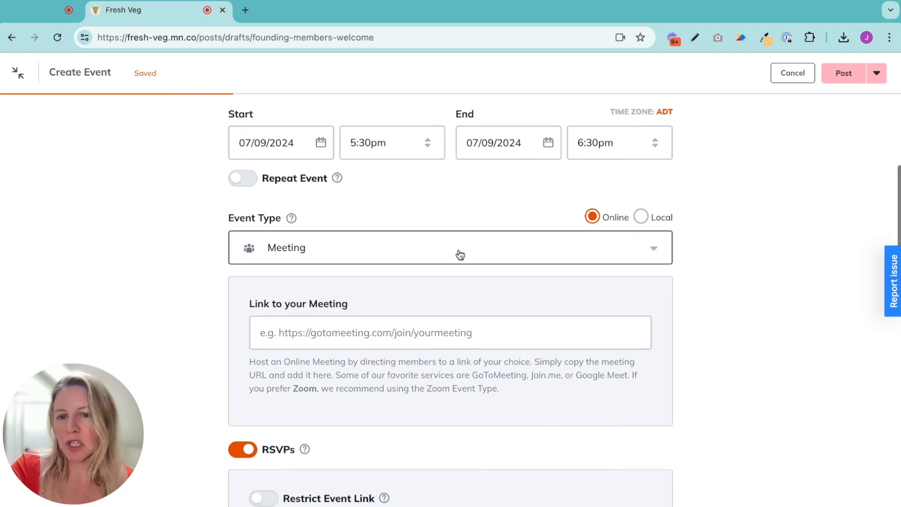
pyautogui.click(404, 211)
pyautogui.click(315, 244)
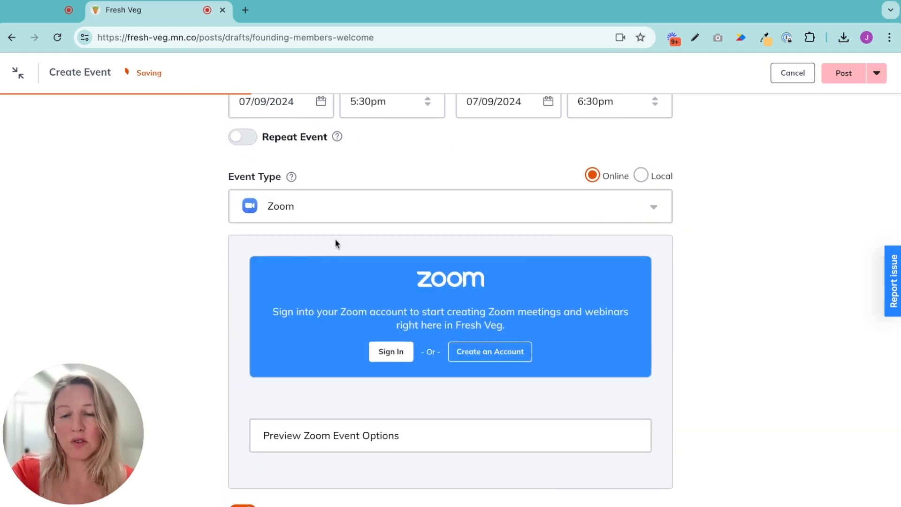
pyautogui.click(416, 215)
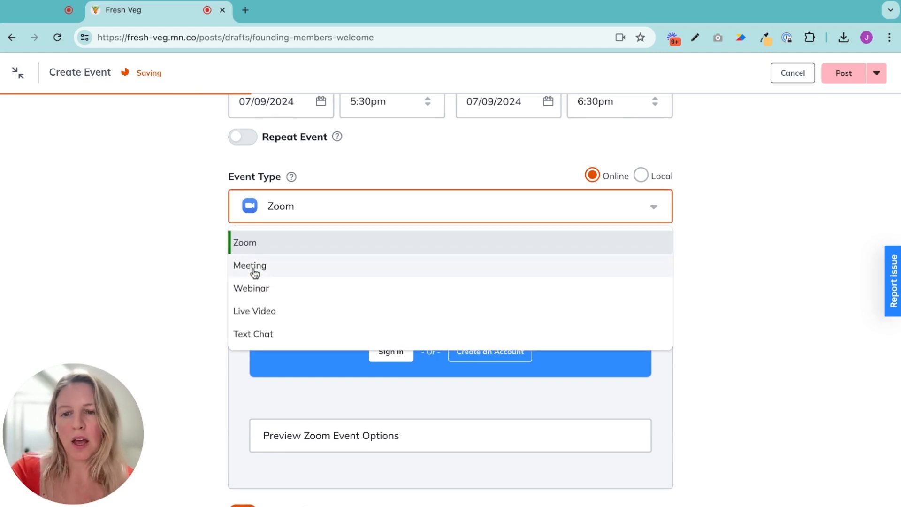
pyautogui.click(258, 290)
pyautogui.click(306, 217)
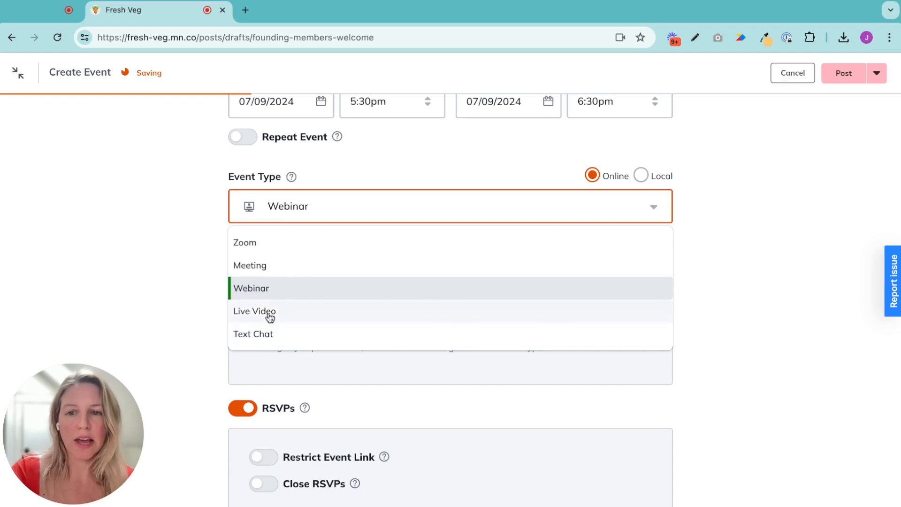
pyautogui.click(270, 317)
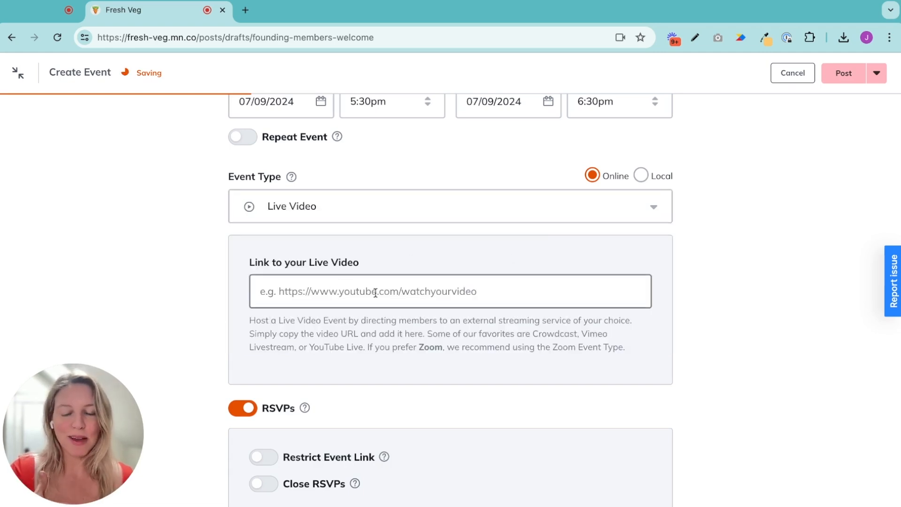
# Switch the event to Local to view its location fields, and return it to Online.
pyautogui.click(641, 177)
pyautogui.click(323, 251)
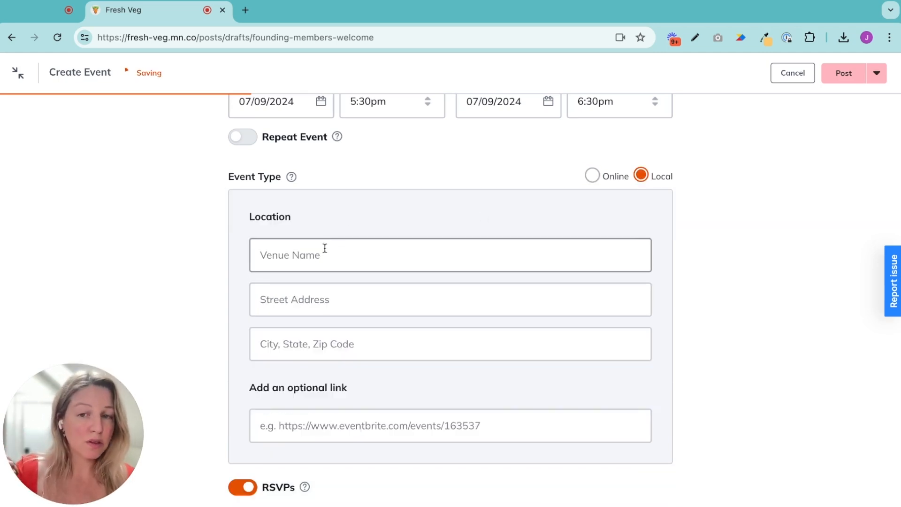
pyautogui.click(599, 141)
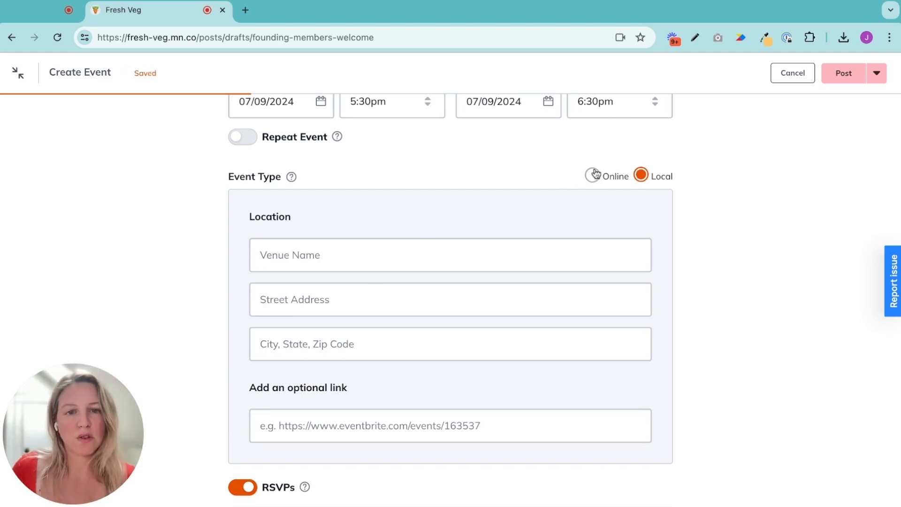
pyautogui.click(593, 175)
# Turn RSVPs off for the event and switch them back on.
pyautogui.scroll(-2, 420, 329)
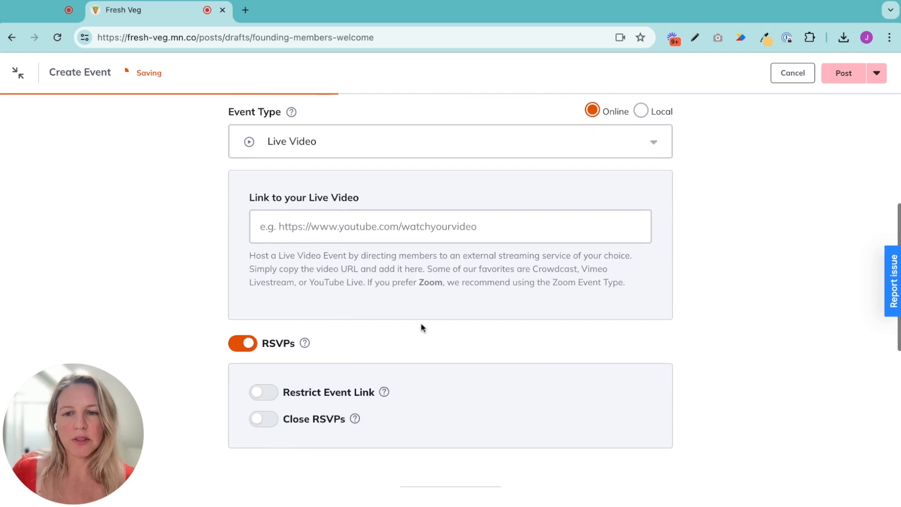
pyautogui.scroll(-2, 420, 329)
pyautogui.click(253, 280)
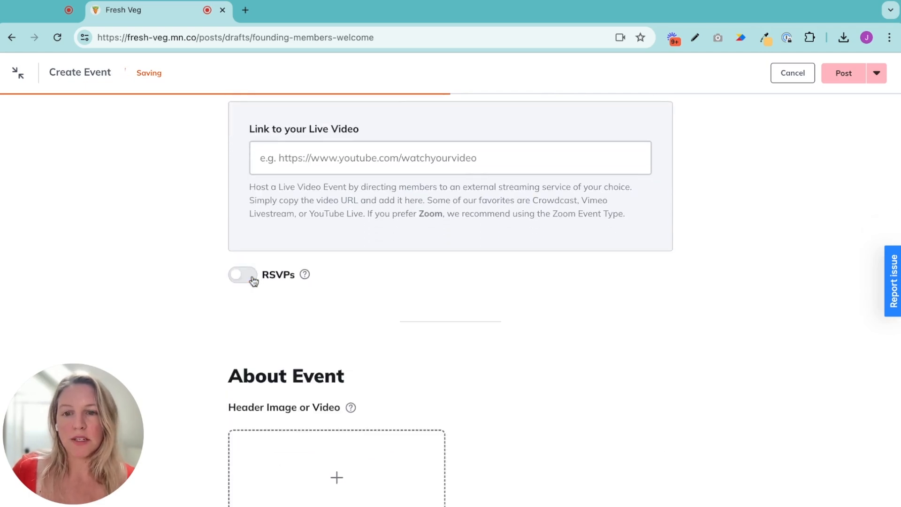
pyautogui.click(250, 278)
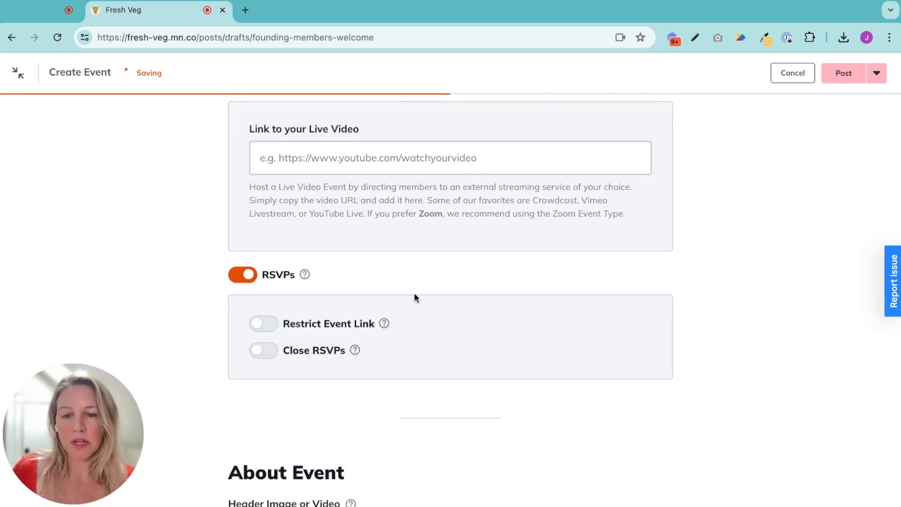
# Describe the event as "Come meet other founding members!" and post it without notifying members.
pyautogui.scroll(-10, 414, 297)
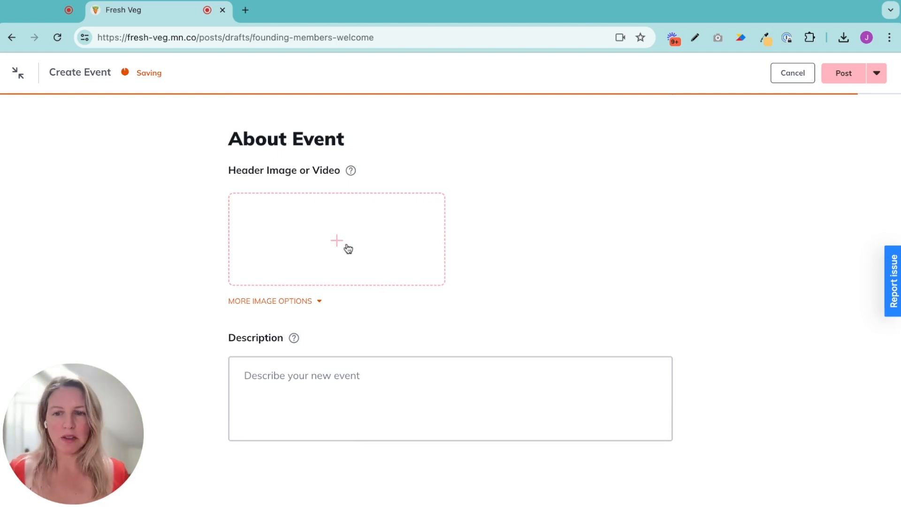
pyautogui.scroll(-1, 342, 264)
pyautogui.click(364, 346)
pyautogui.write('Come meet other founding members!')
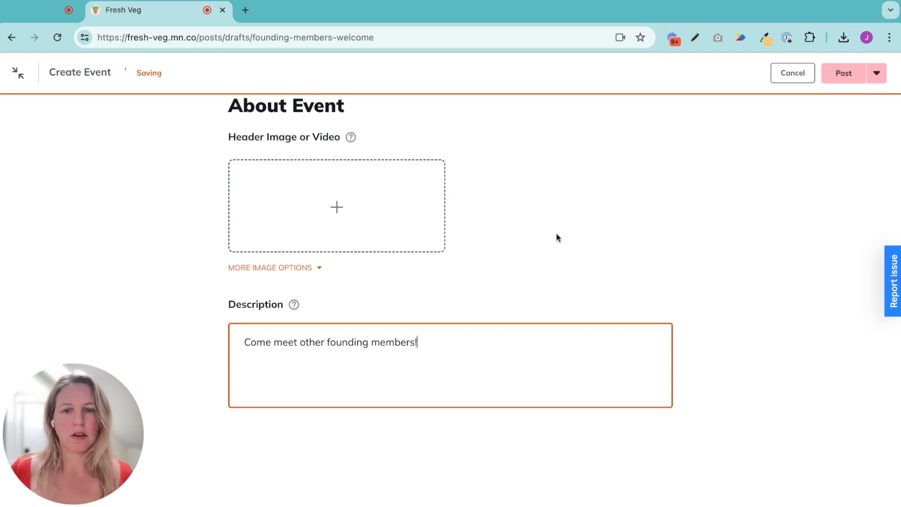
pyautogui.click(850, 80)
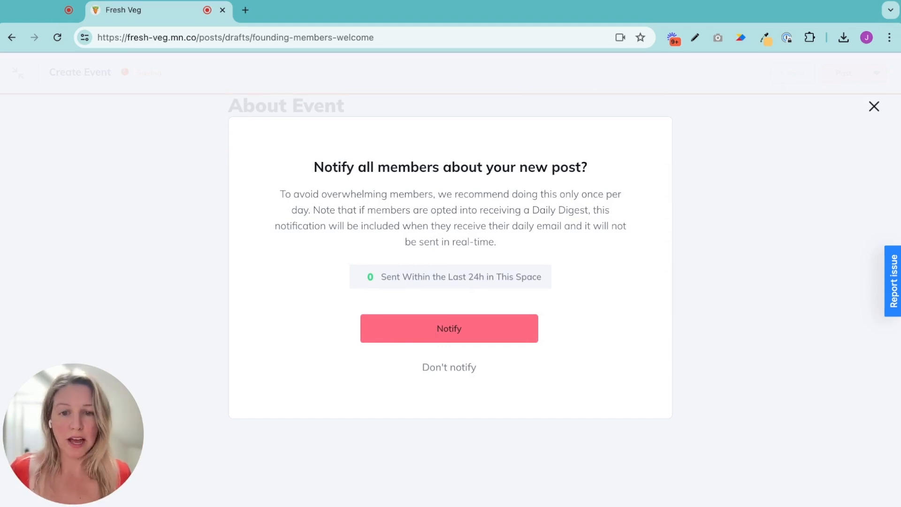
pyautogui.click(457, 364)
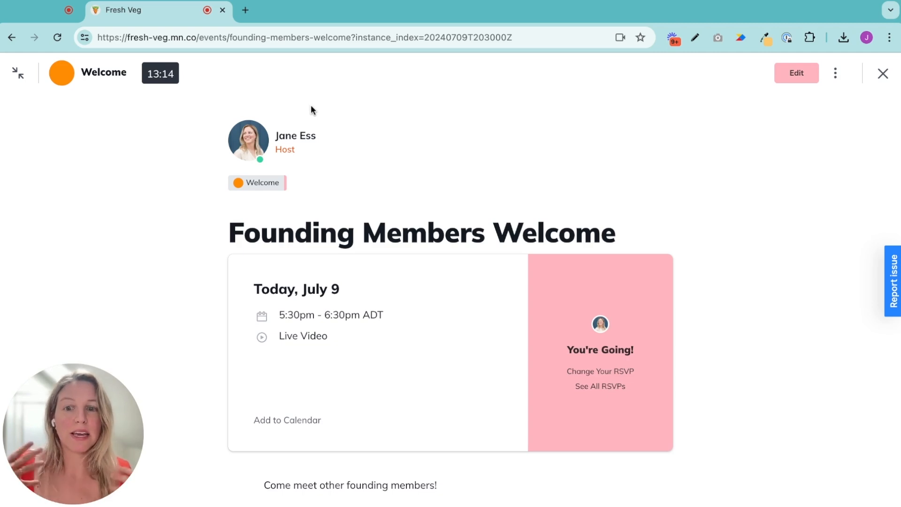
# Review the posted event's details, host-only settings and attendee list, and close the event.
pyautogui.scroll(-4, 362, 161)
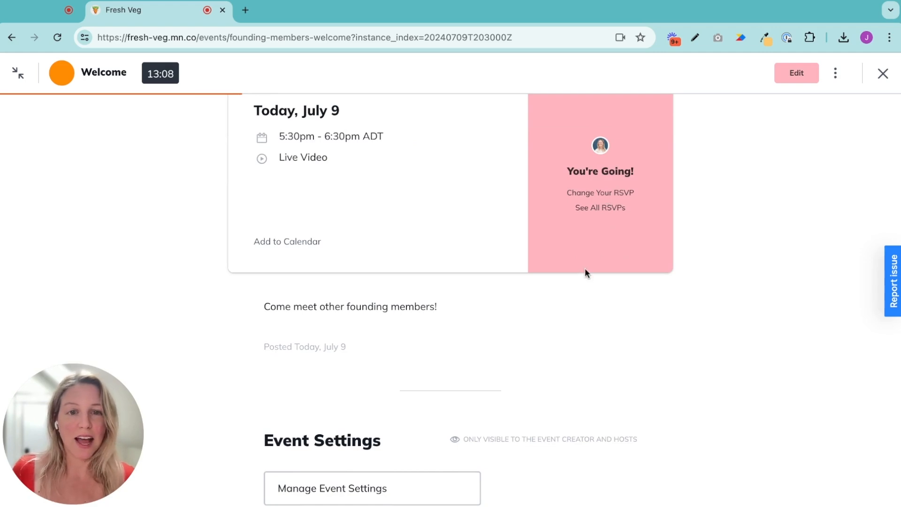
pyautogui.scroll(-2, 585, 270)
pyautogui.scroll(-8, 557, 263)
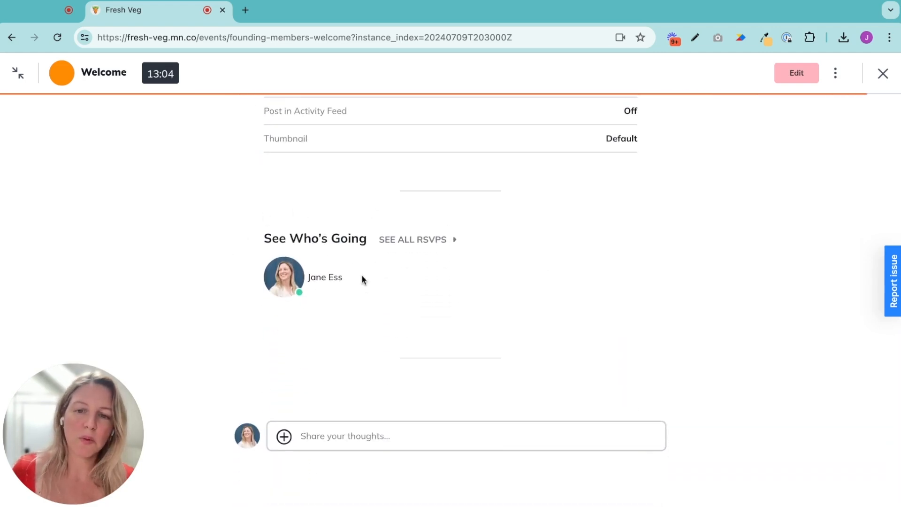
pyautogui.scroll(-1, 364, 282)
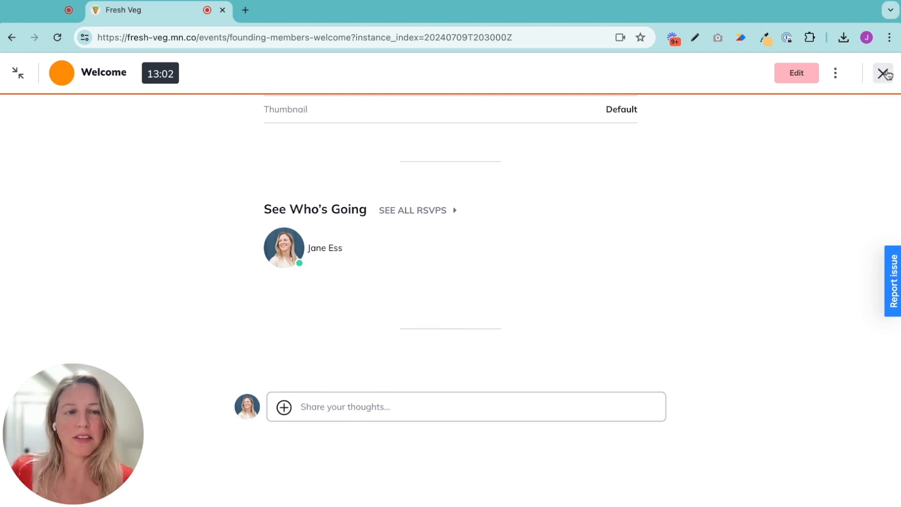
pyautogui.click(883, 74)
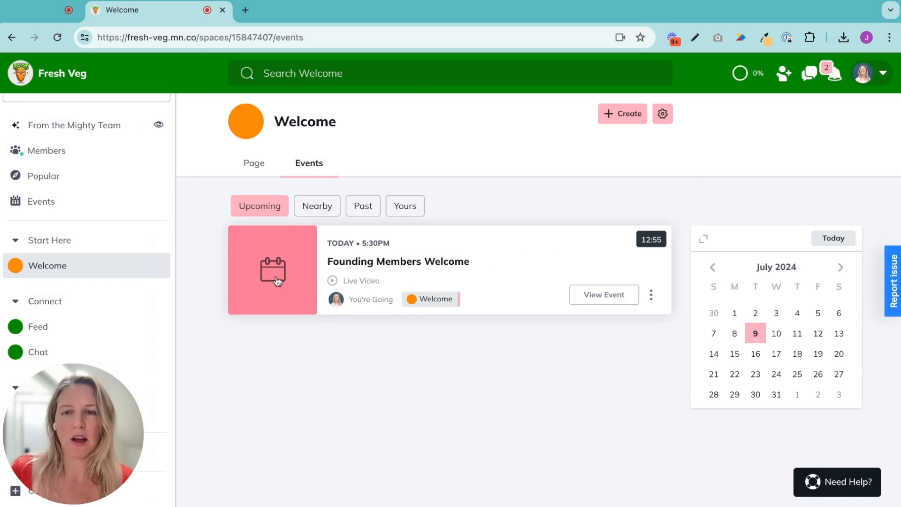
# Check the network-wide events list, and go through the Welcome space to the Feed space.
pyautogui.click(75, 203)
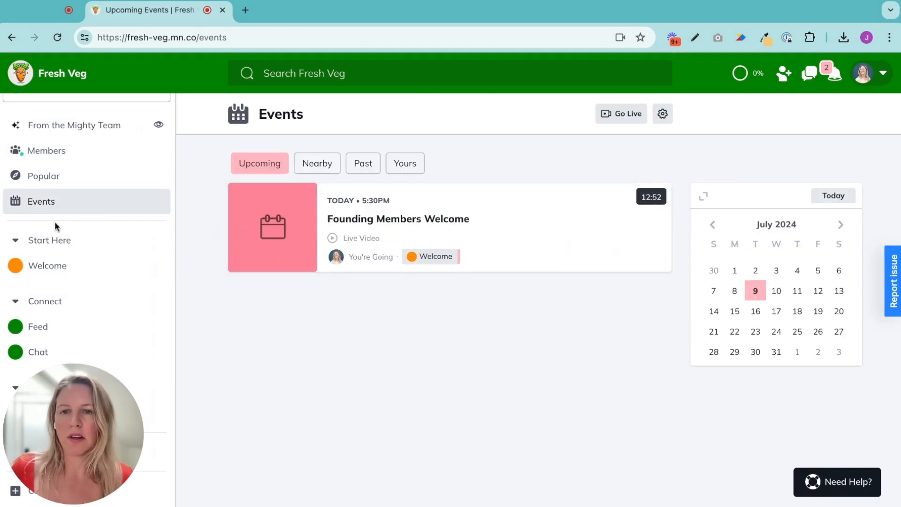
pyautogui.click(64, 272)
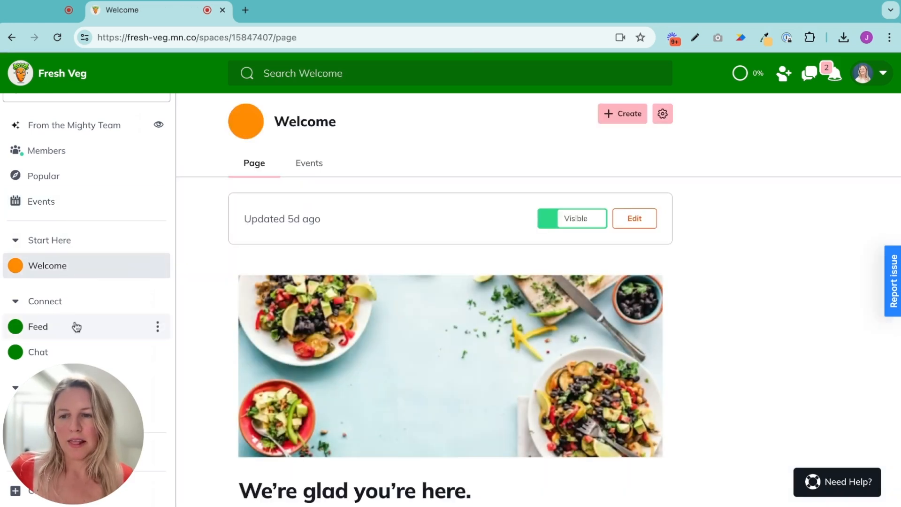
pyautogui.click(74, 326)
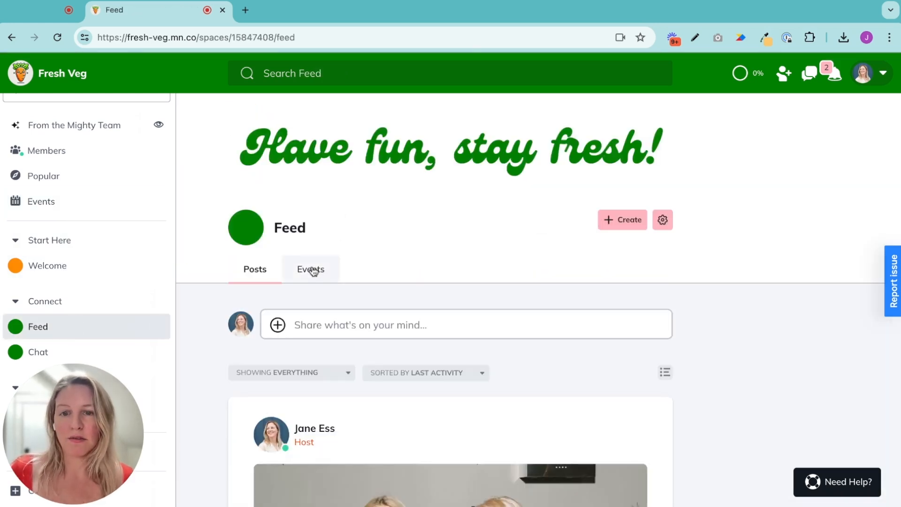
# Start a new event in the Feed space titled "Live Cook-a-Long" and enable also posting it in the Feed.
pyautogui.click(313, 271)
pyautogui.scroll(-1, 676, 221)
pyautogui.click(619, 165)
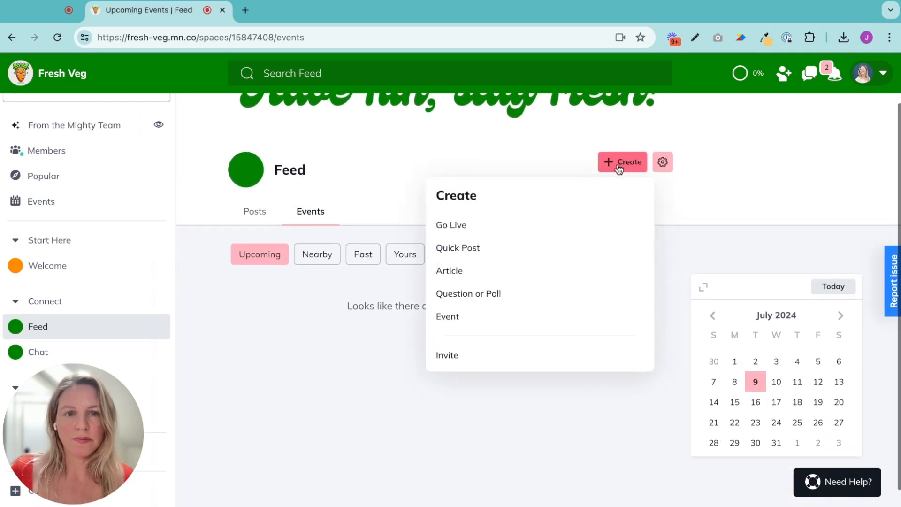
pyautogui.click(455, 317)
pyautogui.click(295, 244)
pyautogui.write('Live Cook-a-Long')
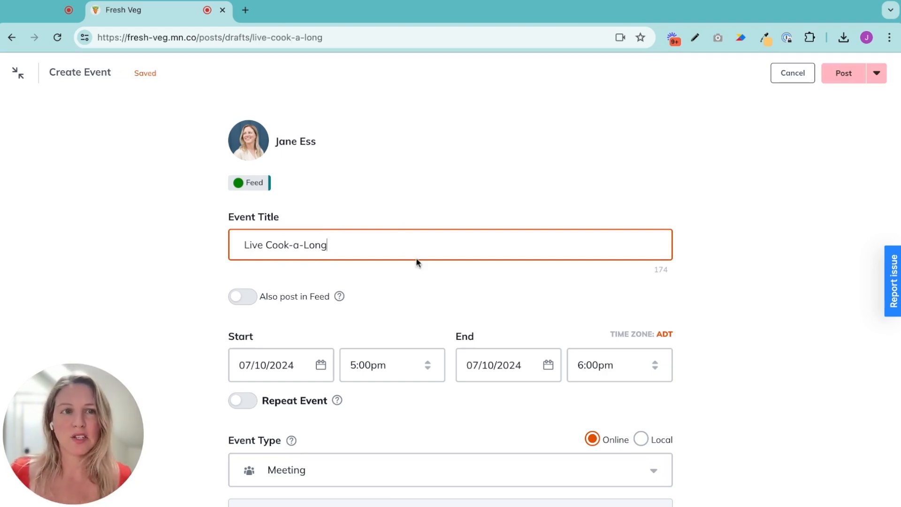
pyautogui.click(249, 298)
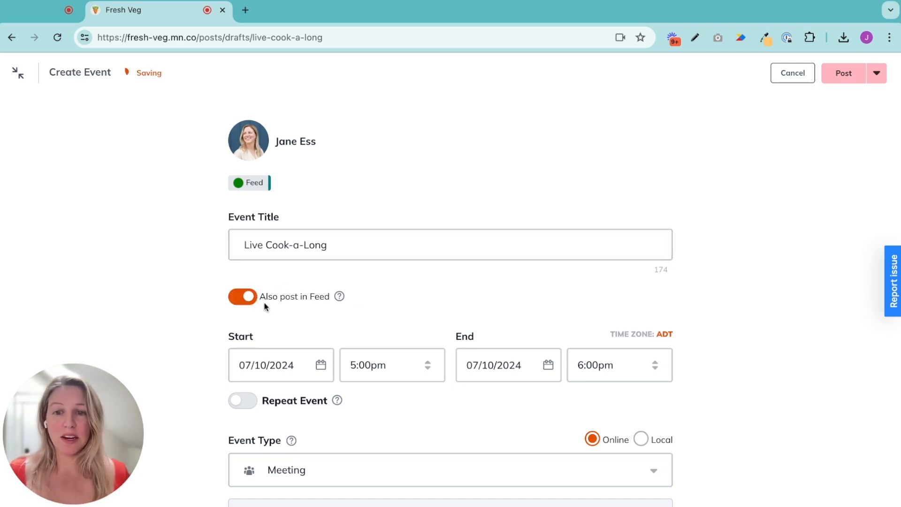
# Set the Live Cook-a-Long event on 07/10/2024 to start at 5:15pm and end at 6:00pm.
pyautogui.scroll(-3, 393, 314)
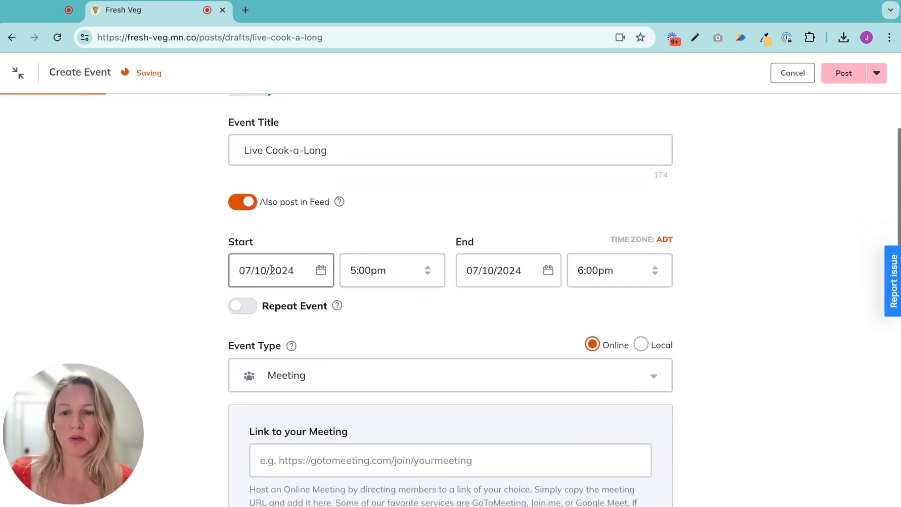
pyautogui.scroll(-1, 270, 295)
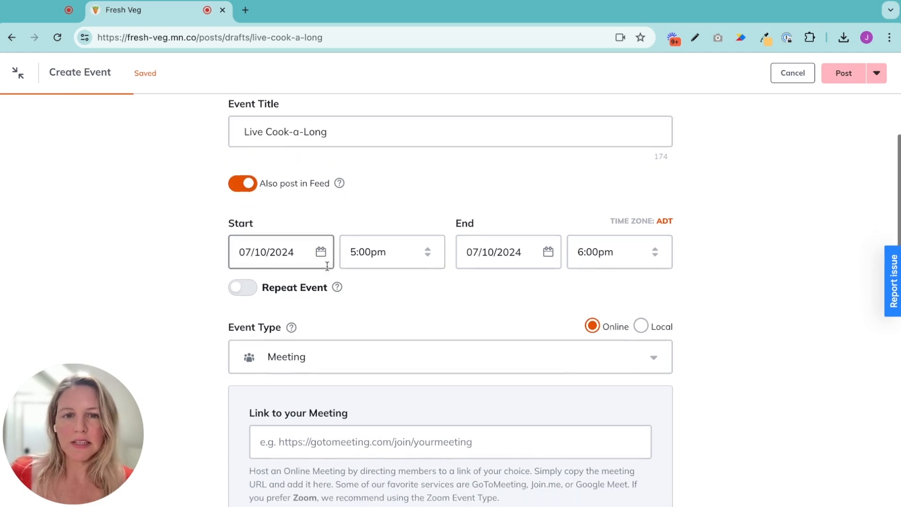
pyautogui.click(384, 253)
pyautogui.click(371, 326)
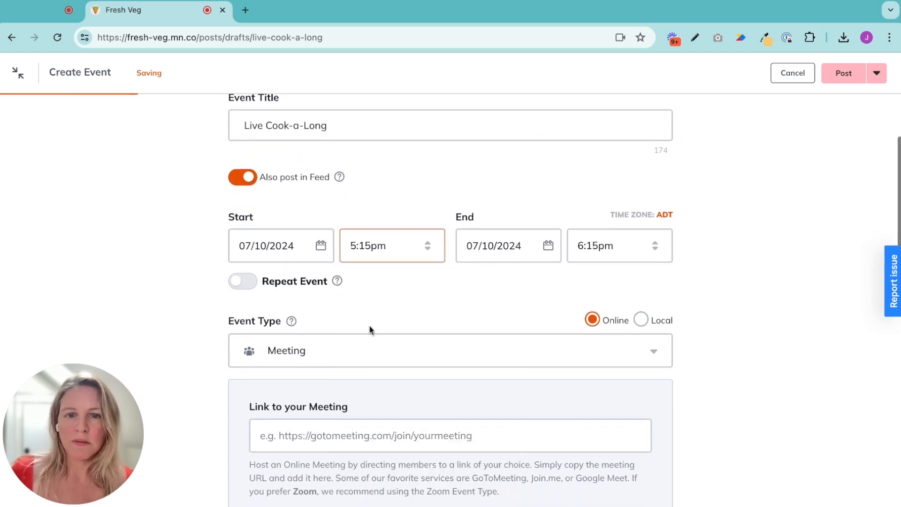
pyautogui.click(605, 249)
pyautogui.scroll(1, 589, 305)
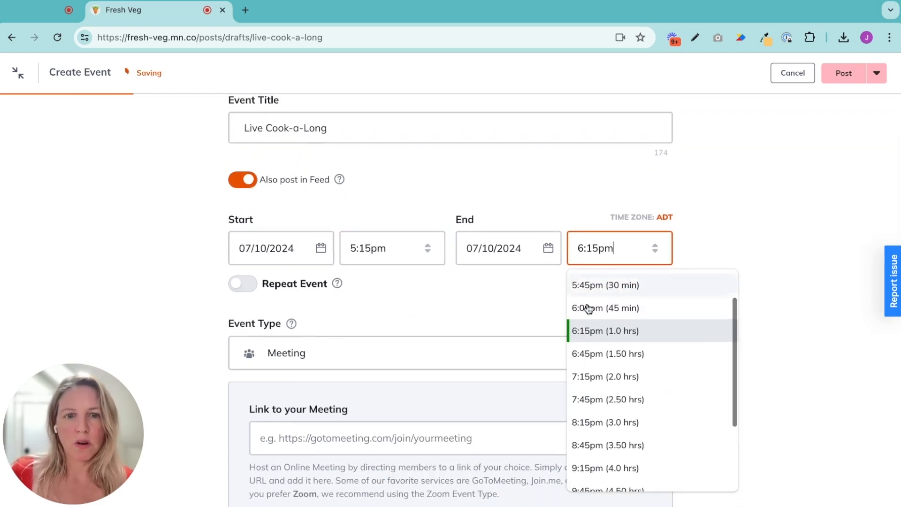
pyautogui.click(589, 308)
# Make the event repeat weekly and set its online event type to Live Video.
pyautogui.scroll(-2, 594, 232)
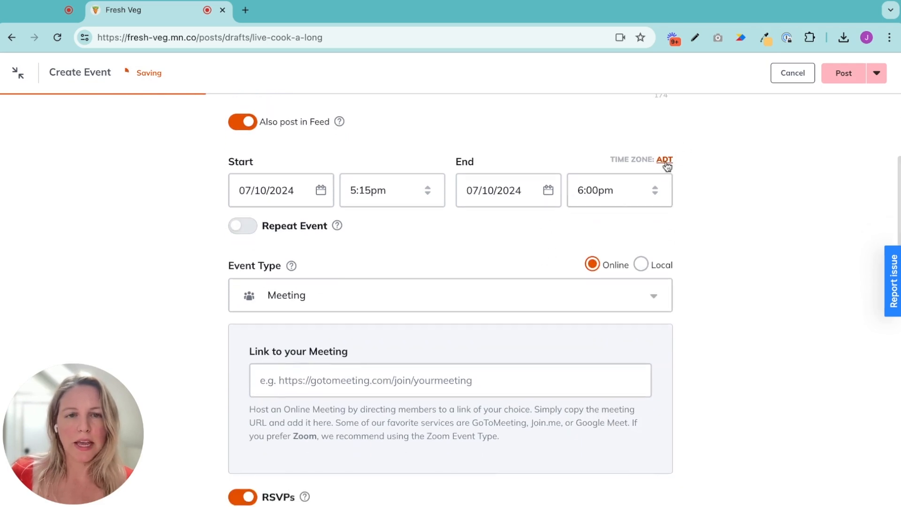
pyautogui.click(244, 226)
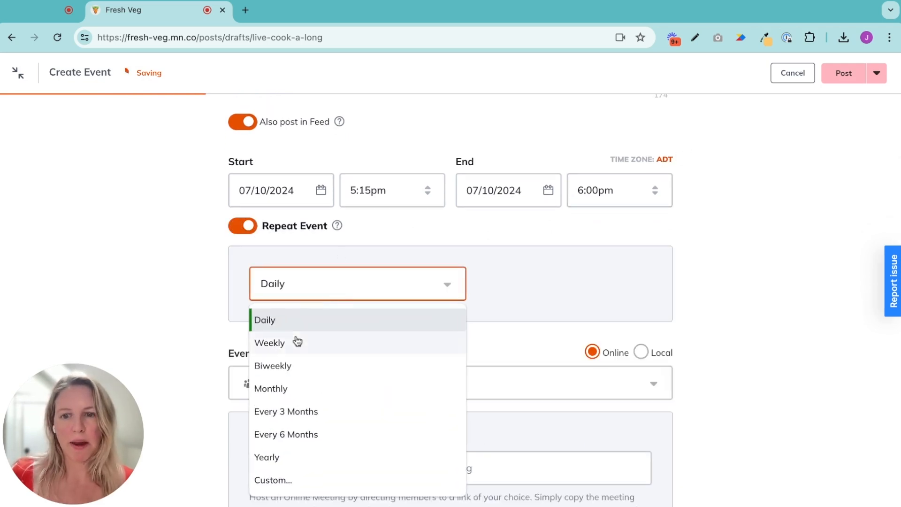
pyautogui.click(296, 340)
pyautogui.scroll(-3, 358, 314)
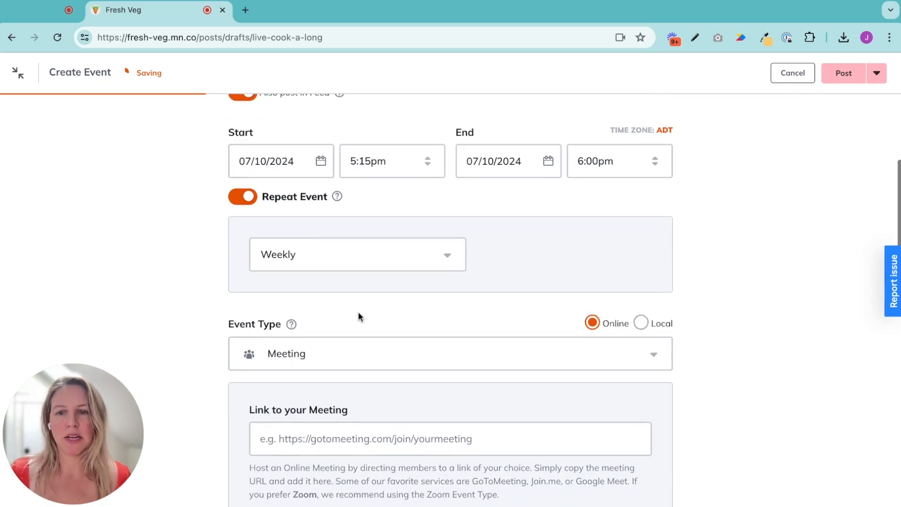
pyautogui.click(652, 259)
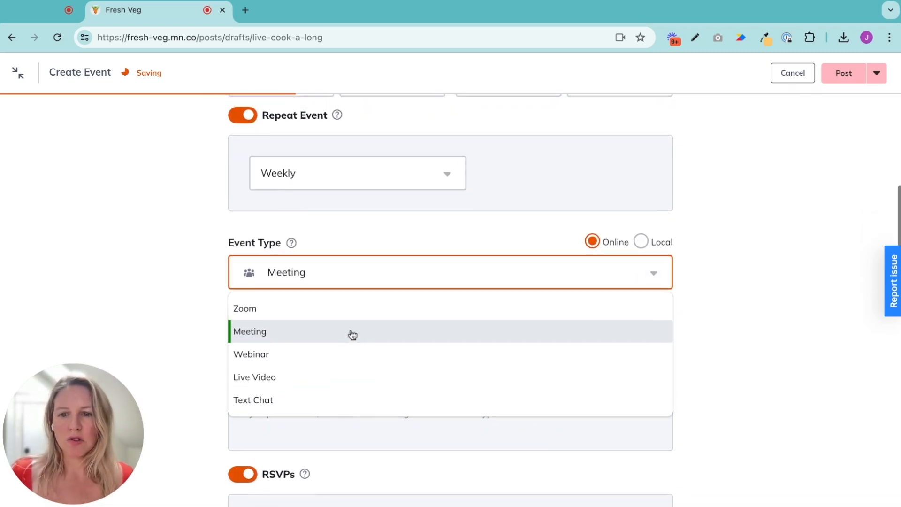
pyautogui.click(280, 387)
# Add the photo of two women eating pasta in a kitchen as the event's header image and save it.
pyautogui.scroll(-5, 288, 326)
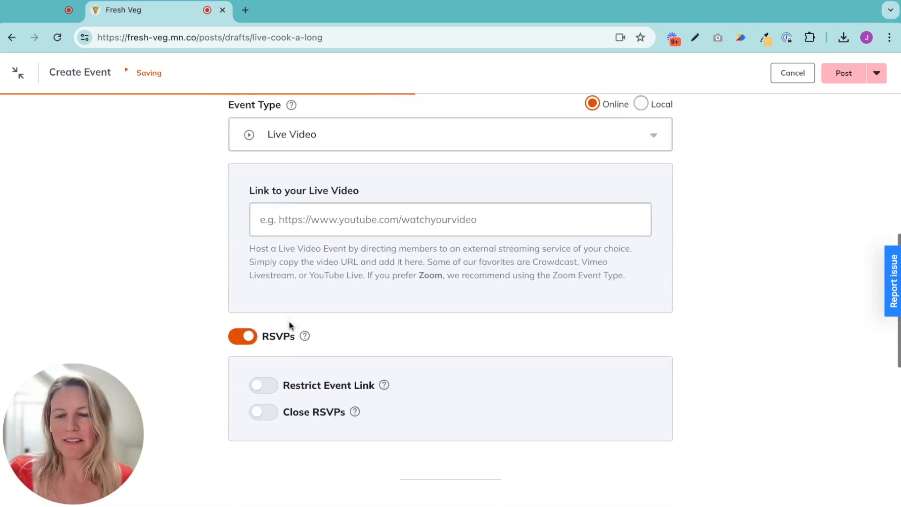
pyautogui.scroll(-4, 353, 287)
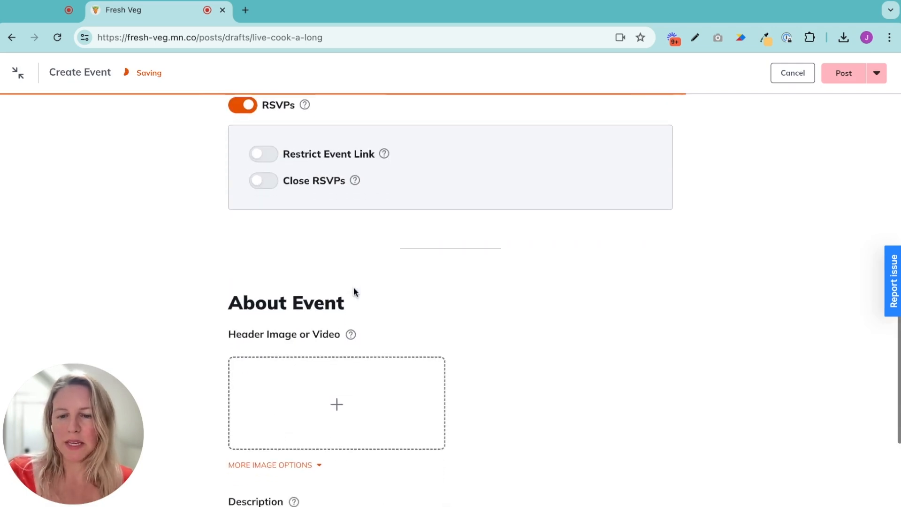
pyautogui.click(337, 318)
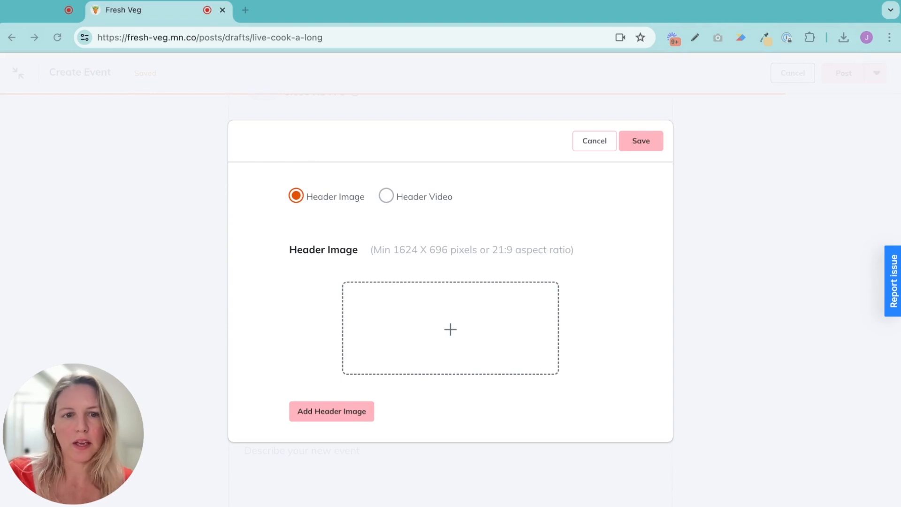
pyautogui.click(821, 431)
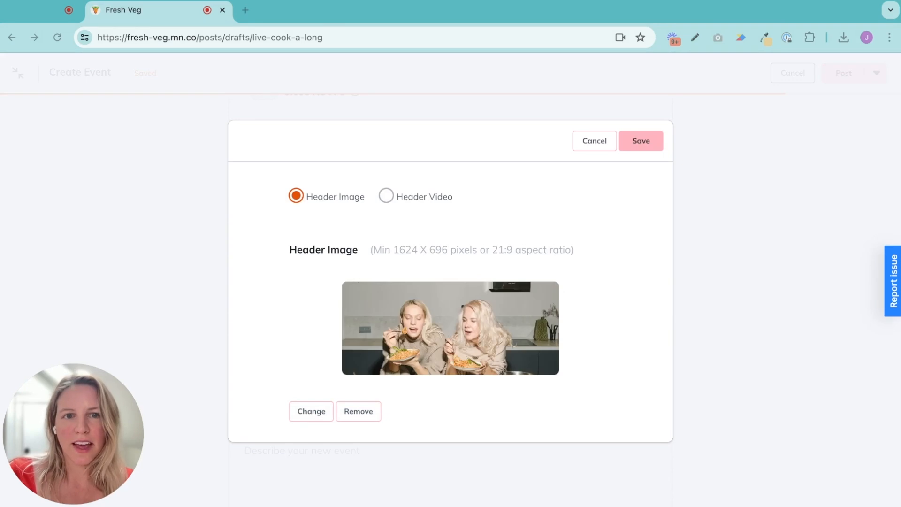
pyautogui.click(631, 141)
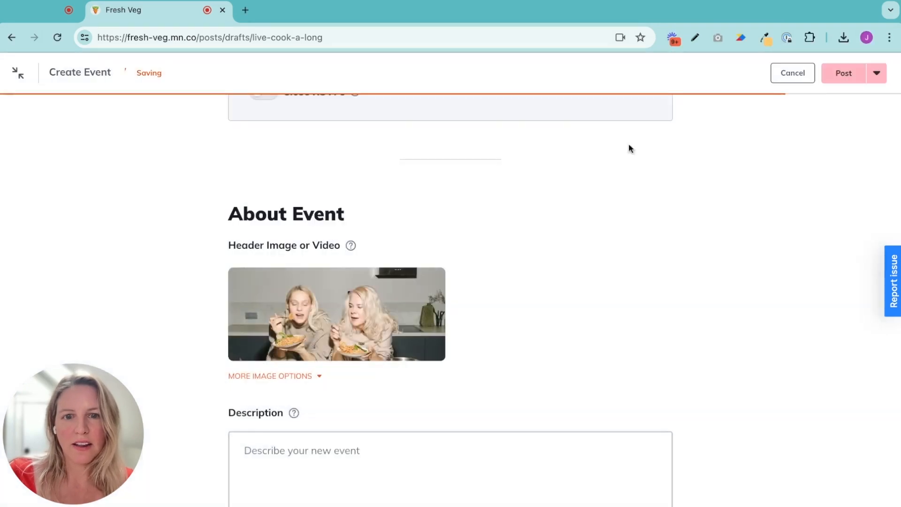
# Describe the event as "Come cook the weekly recipe!" and post it without notifying members.
pyautogui.scroll(-2, 433, 298)
pyautogui.click(308, 346)
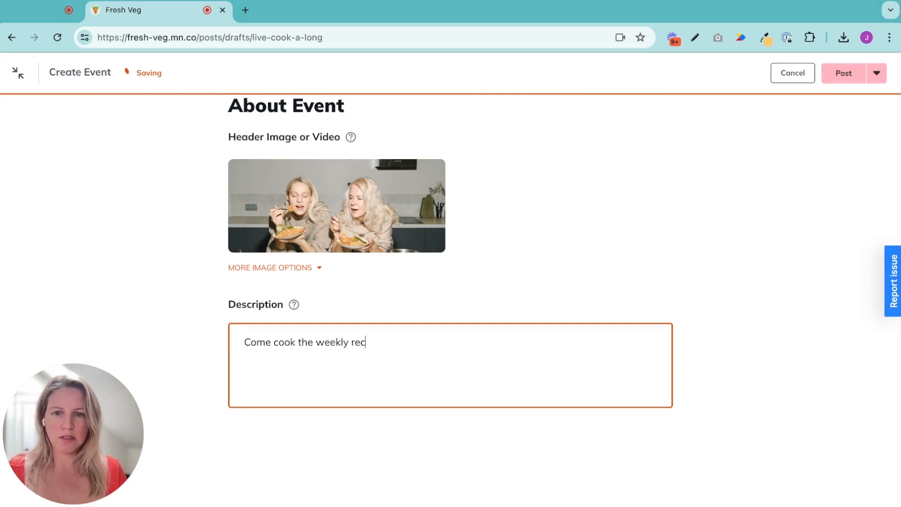
pyautogui.click(845, 75)
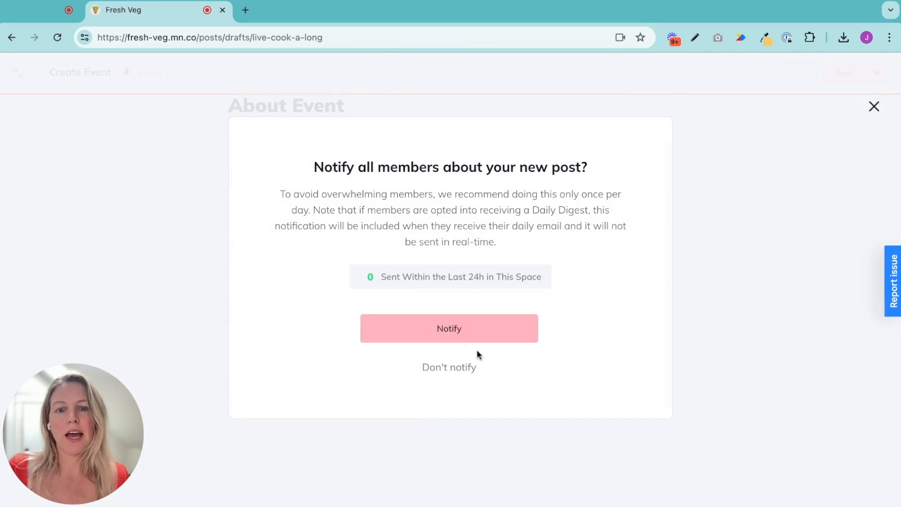
pyautogui.click(449, 368)
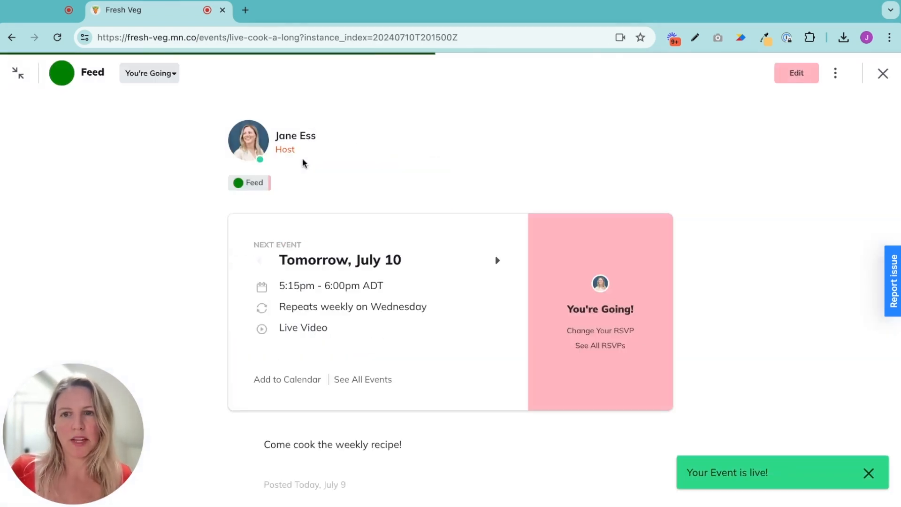
# Review the posted Live Cook-a-Long page, close it, and look through the Feed space's upcoming events.
pyautogui.scroll(-3, 394, 188)
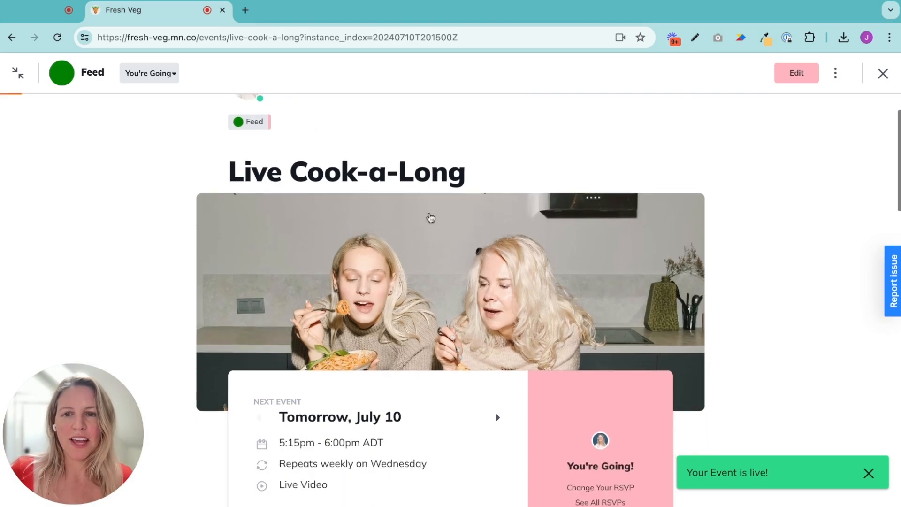
pyautogui.scroll(-5, 352, 271)
pyautogui.scroll(8, 392, 263)
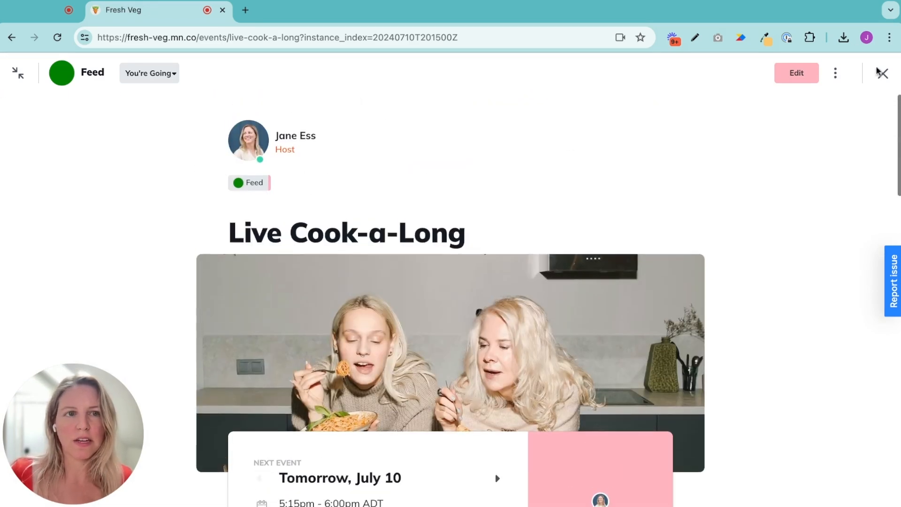
pyautogui.click(883, 73)
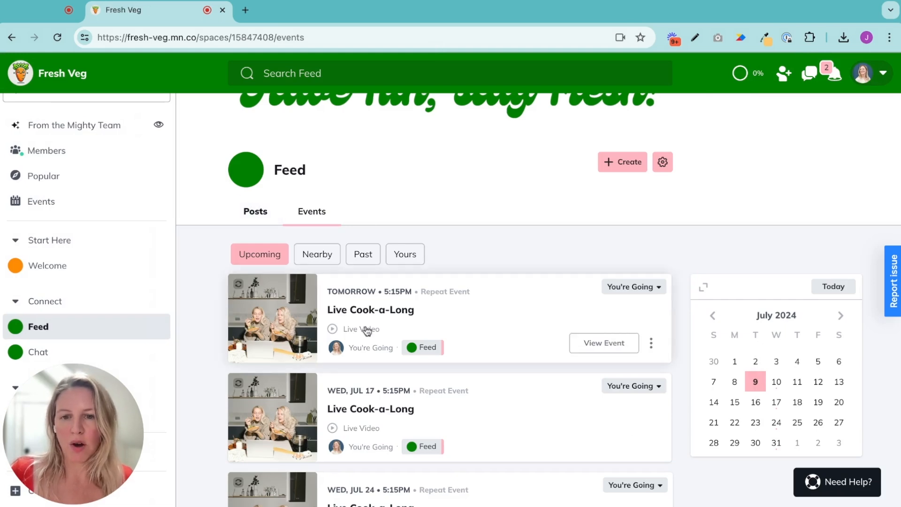
pyautogui.scroll(-5, 372, 312)
pyautogui.scroll(7, 373, 313)
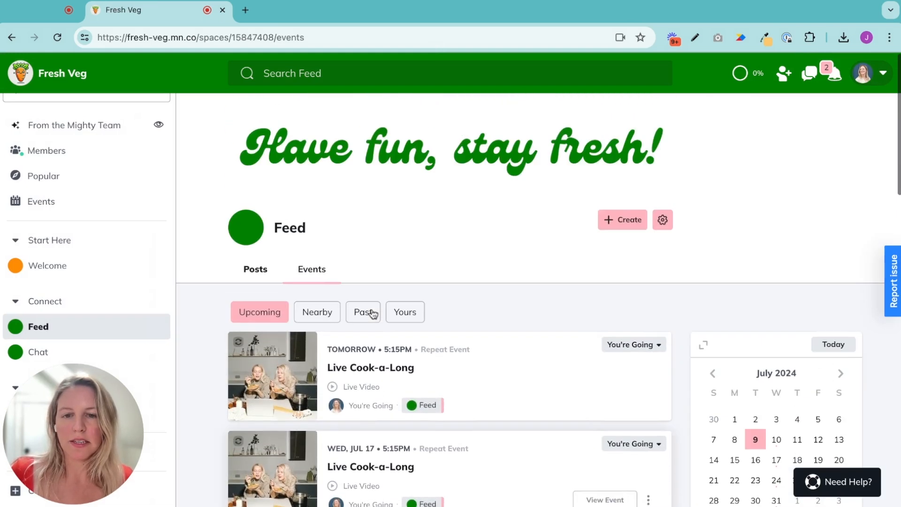
pyautogui.scroll(-1, 372, 313)
# Check how the event appears among the Feed's posts and in the network-wide upcoming events list.
pyautogui.click(263, 268)
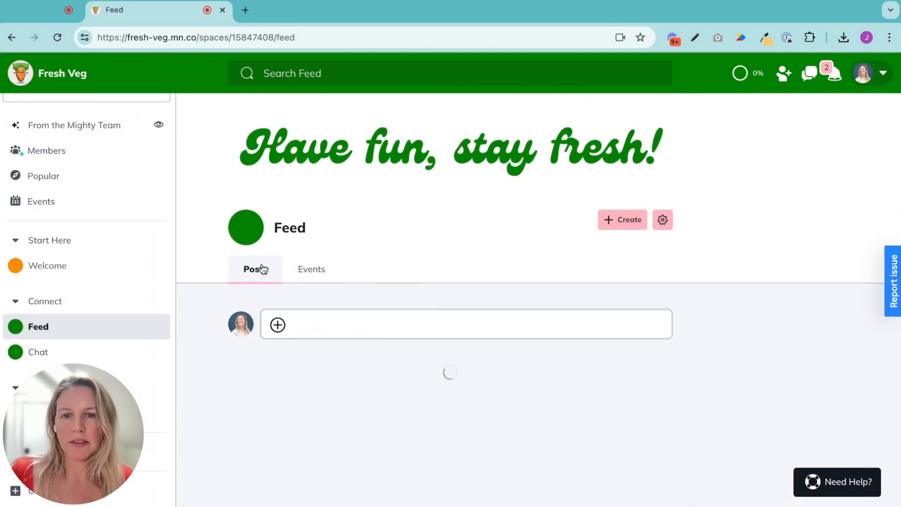
pyautogui.scroll(-5, 430, 373)
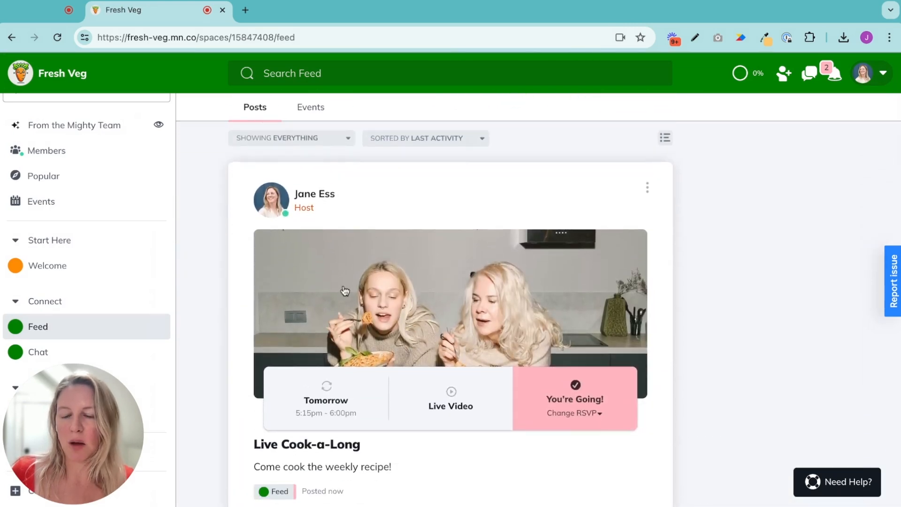
pyautogui.scroll(5, 345, 291)
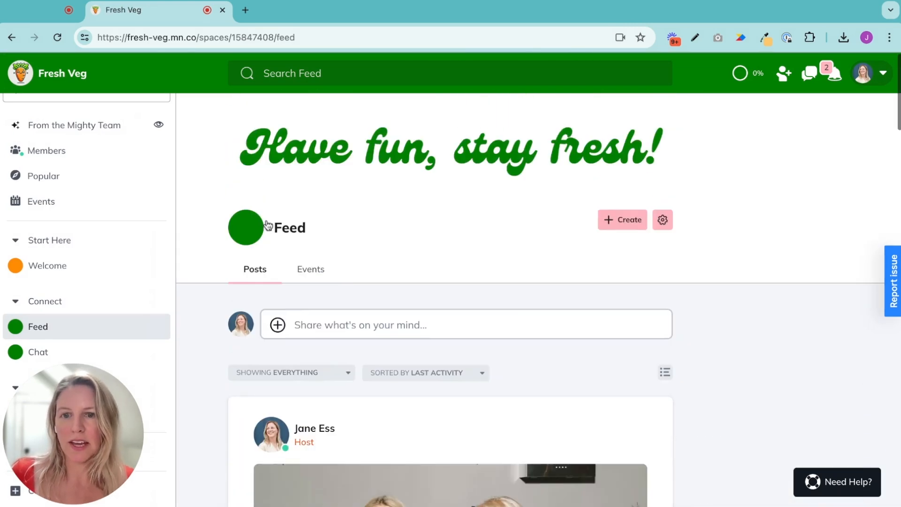
pyautogui.click(41, 205)
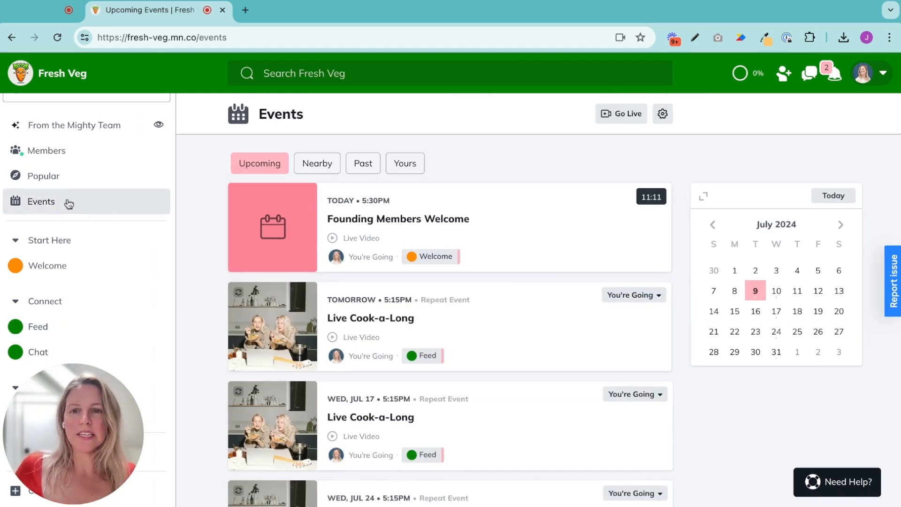
pyautogui.scroll(-1, 390, 229)
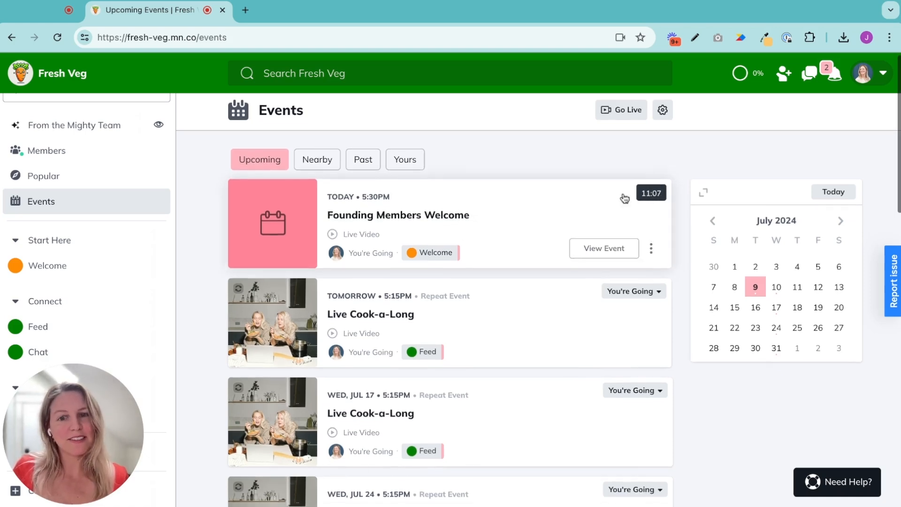
pyautogui.scroll(-4, 497, 286)
pyautogui.scroll(4, 496, 287)
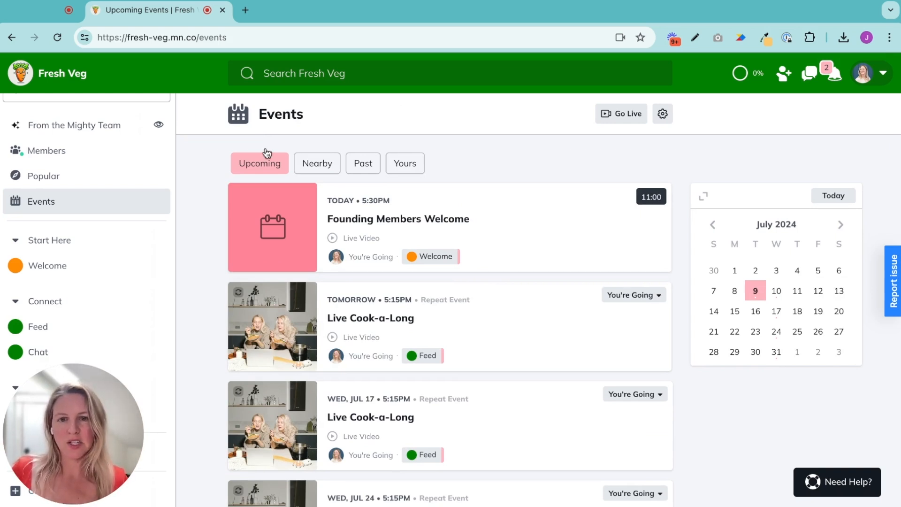
# Add the Founding Members Welcome event to the Fresh Veg network's Featured Section.
pyautogui.scroll(-1, 495, 262)
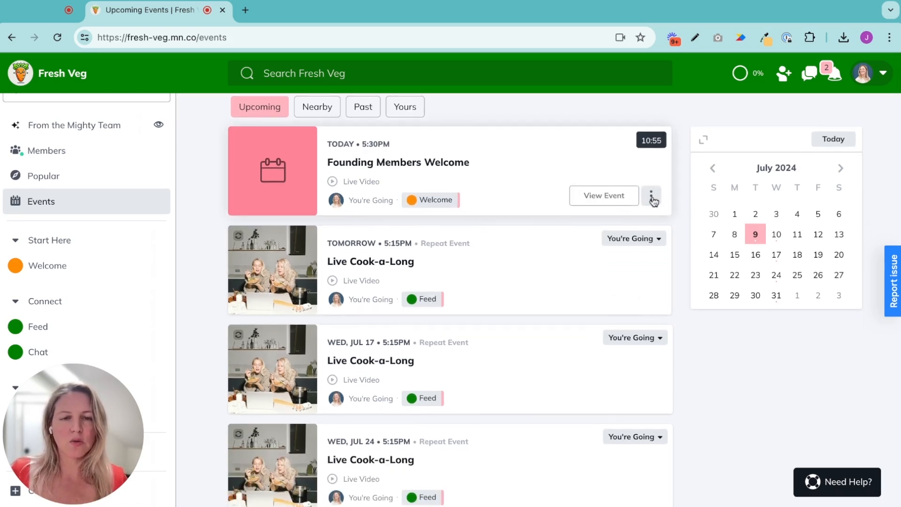
pyautogui.click(652, 196)
pyautogui.scroll(-1, 535, 305)
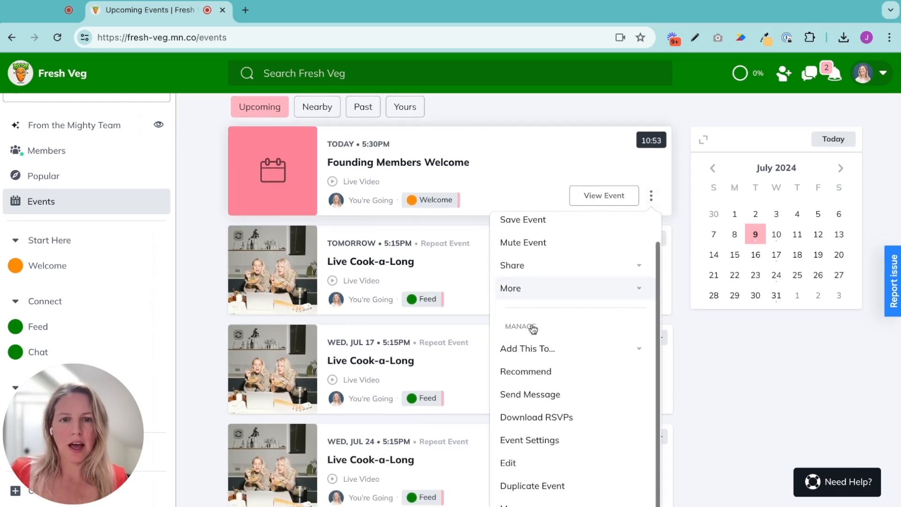
pyautogui.click(539, 348)
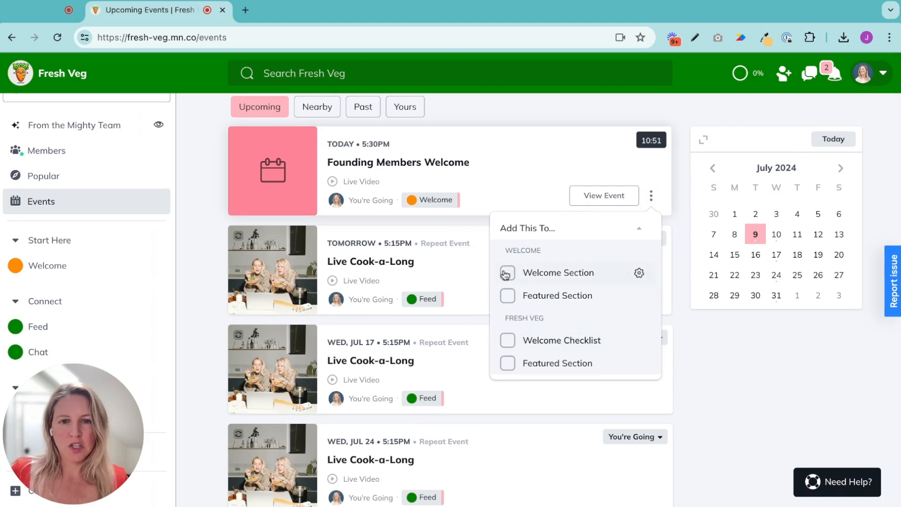
pyautogui.click(507, 364)
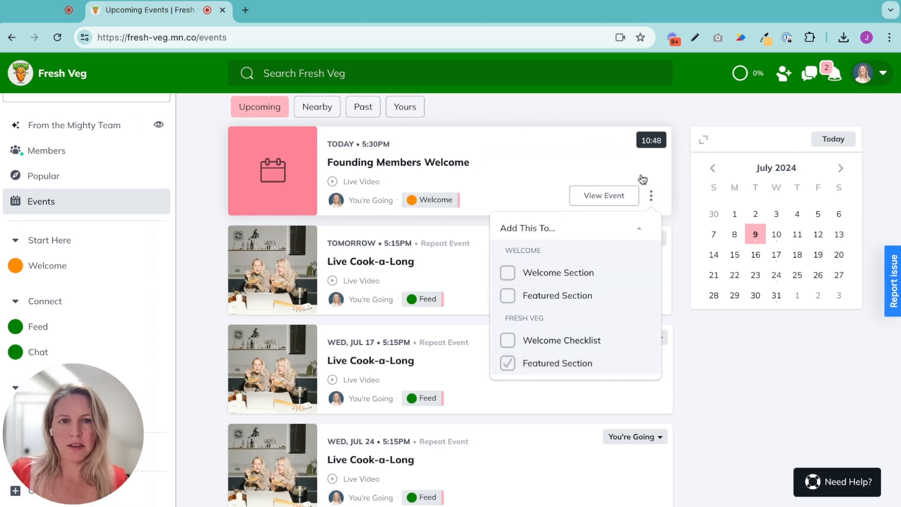
pyautogui.click(580, 119)
# Add tomorrow's Live Cook-a-Long event to the Fresh Veg network's Featured Section and open the event.
pyautogui.scroll(-3, 589, 209)
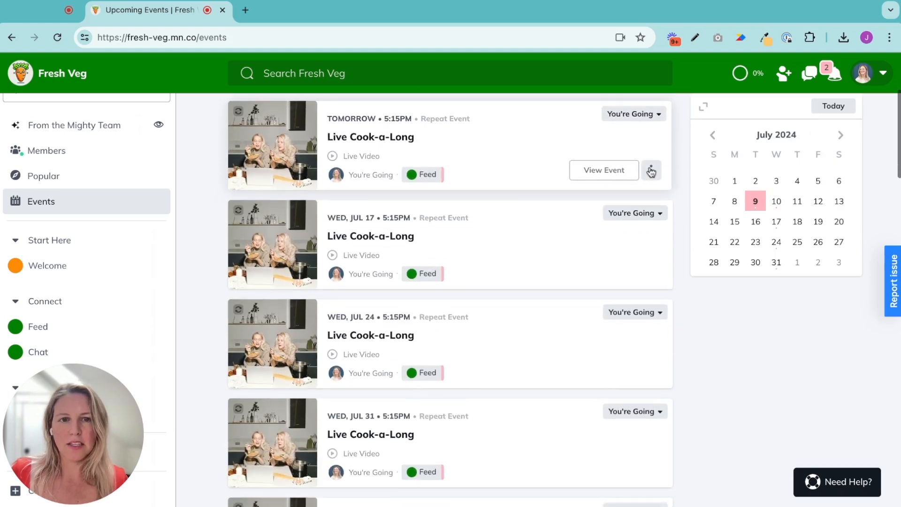
pyautogui.click(651, 171)
pyautogui.scroll(-1, 530, 409)
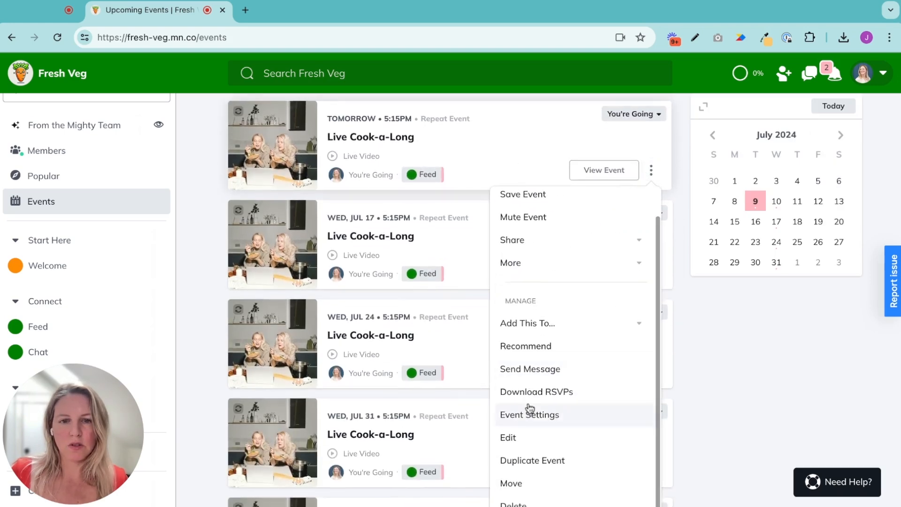
pyautogui.scroll(-2, 530, 399)
pyautogui.click(529, 261)
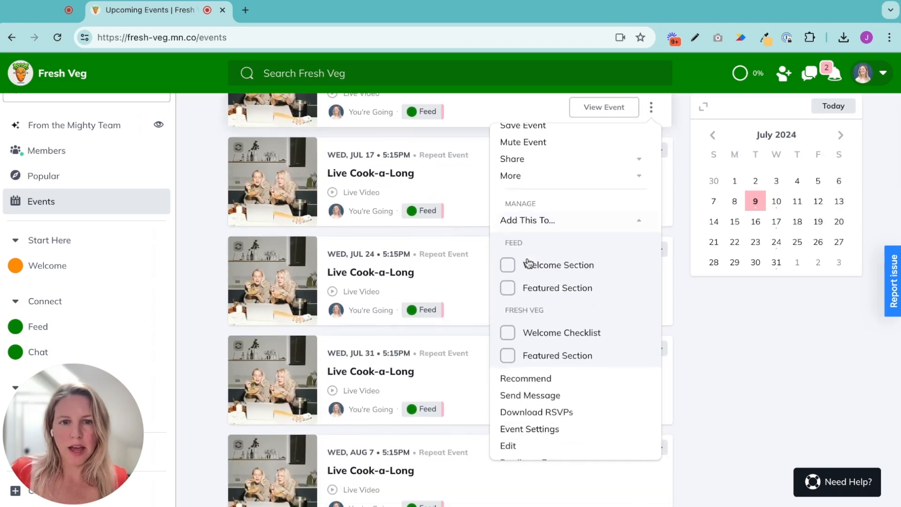
pyautogui.click(506, 276)
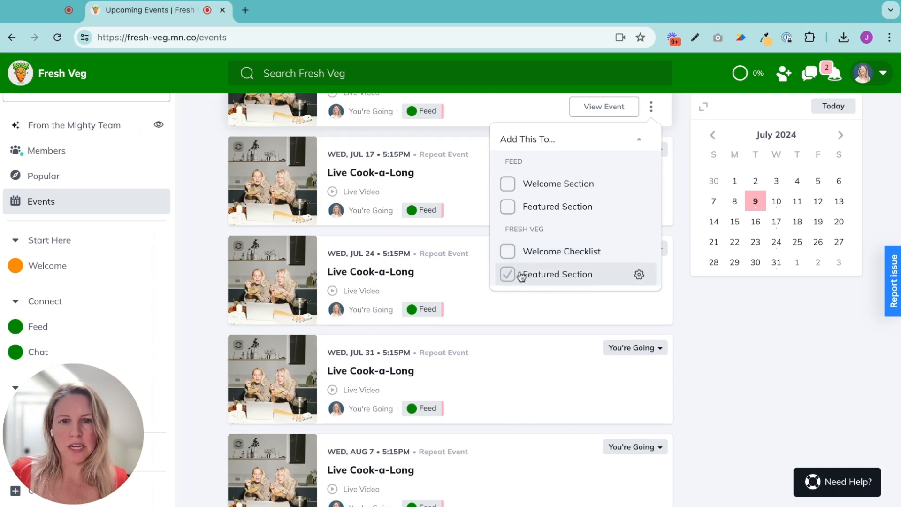
pyautogui.click(604, 107)
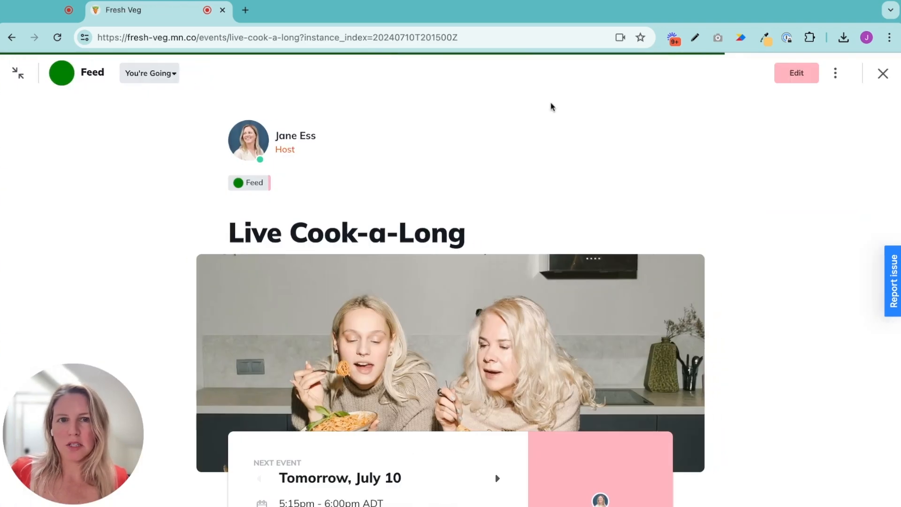
# Close the Live Cook-a-Long event and review the Featured section on the network's Popular page.
pyautogui.click(883, 73)
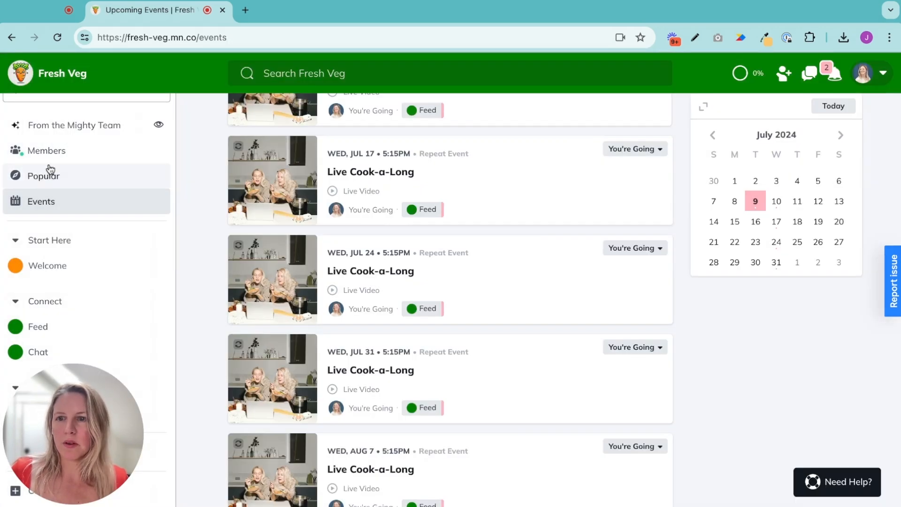
pyautogui.click(45, 182)
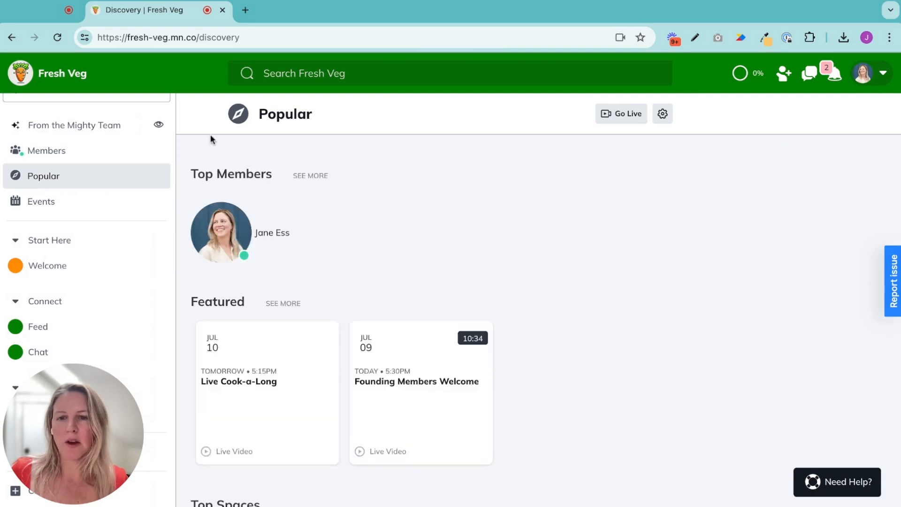
pyautogui.scroll(-2, 282, 296)
pyautogui.scroll(-3, 361, 371)
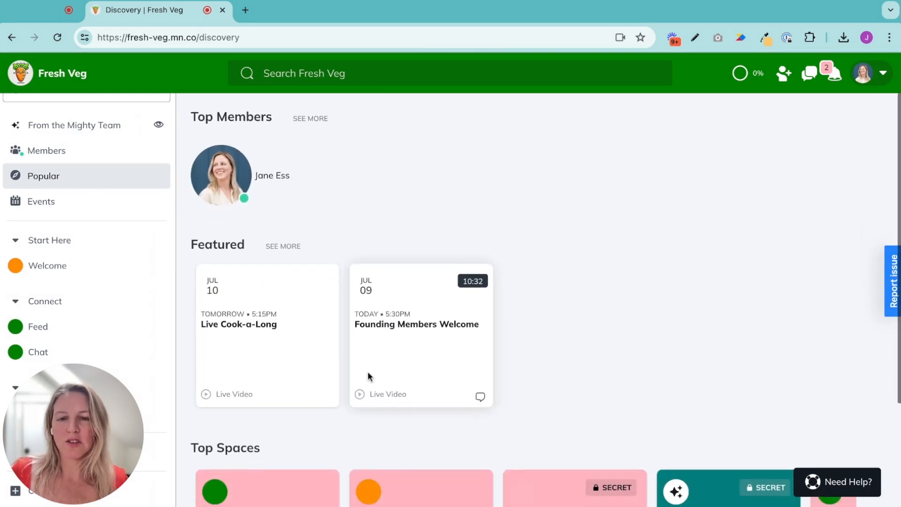
pyautogui.scroll(-1, 243, 288)
pyautogui.scroll(3, 244, 288)
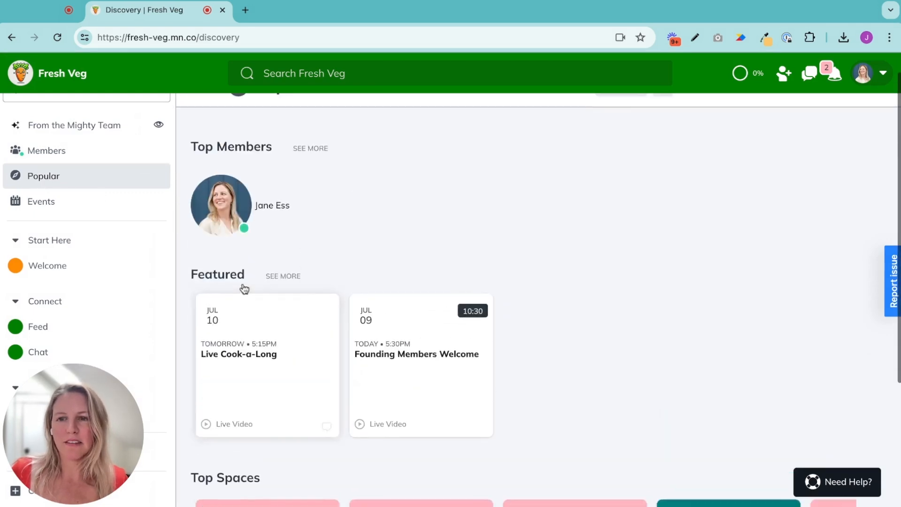
# Go to the network-wide Events page, begin setting up a new livestream, and review its camera, microphone and speaker settings.
pyautogui.click(64, 158)
pyautogui.click(57, 212)
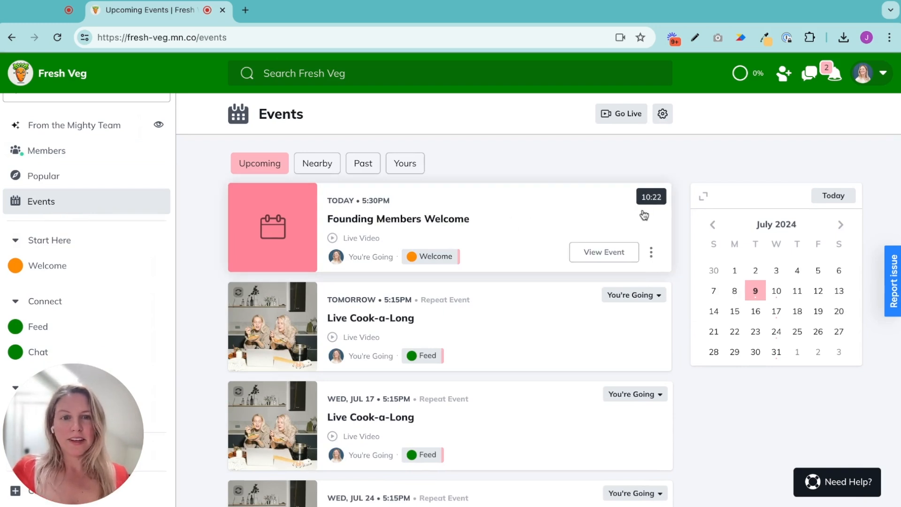
pyautogui.click(625, 116)
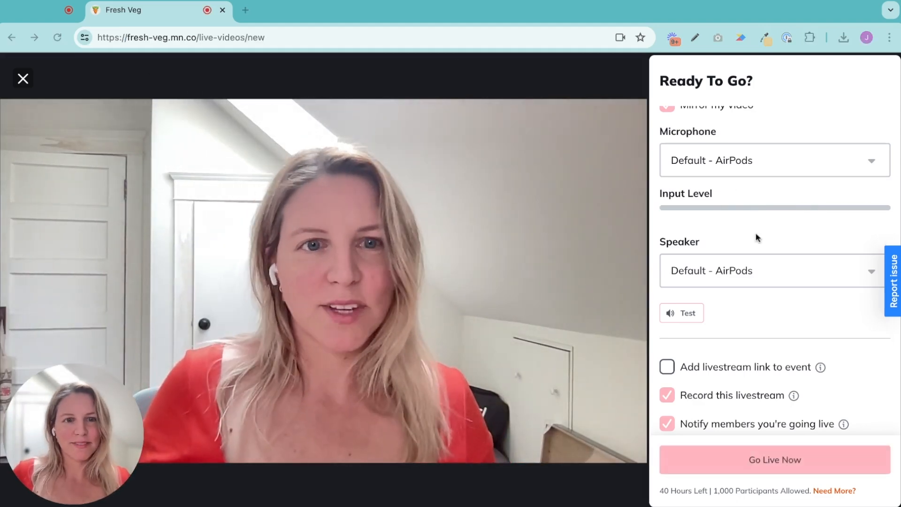
pyautogui.scroll(2, 755, 234)
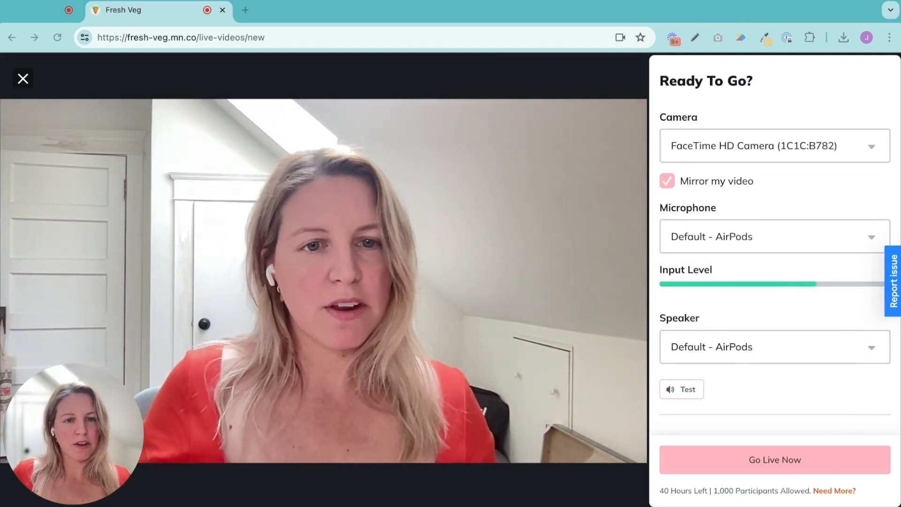
pyautogui.scroll(-2, 774, 282)
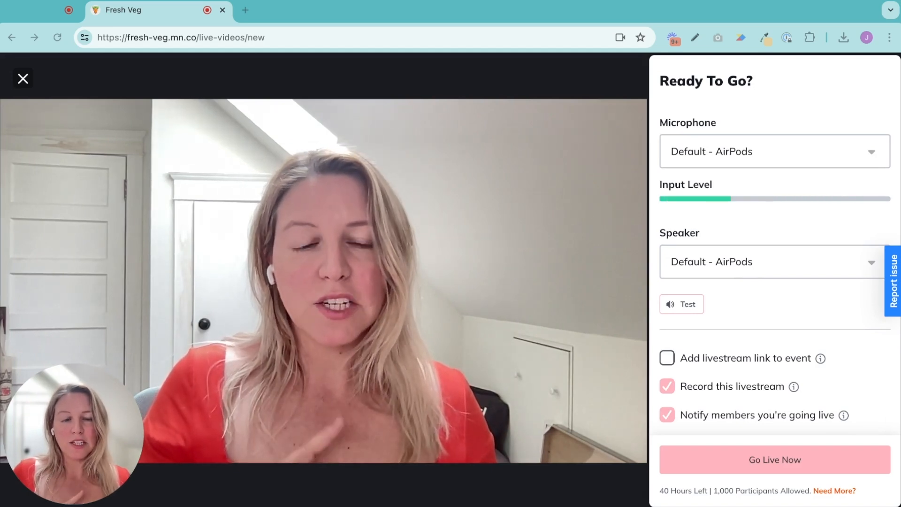
# Add the livestream link to the Founding Members Welcome event and review the recording and member notification options.
pyautogui.click(667, 358)
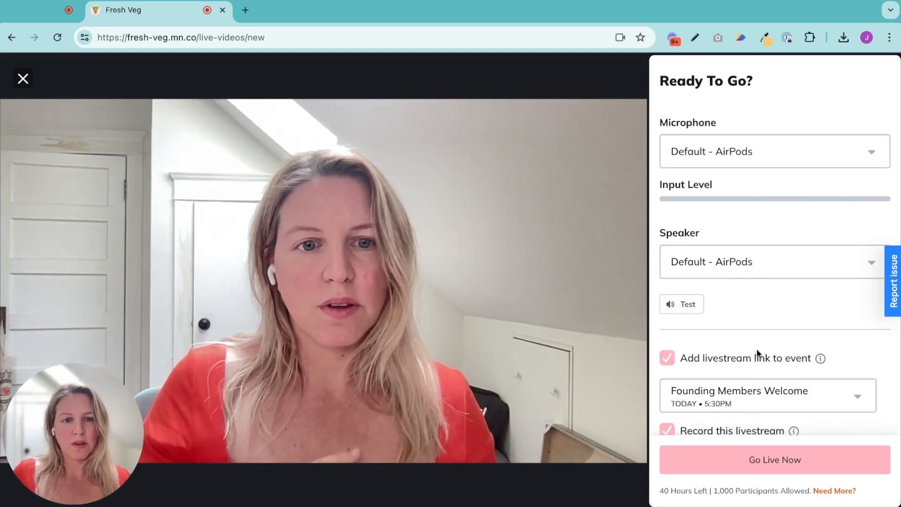
pyautogui.scroll(-1, 731, 332)
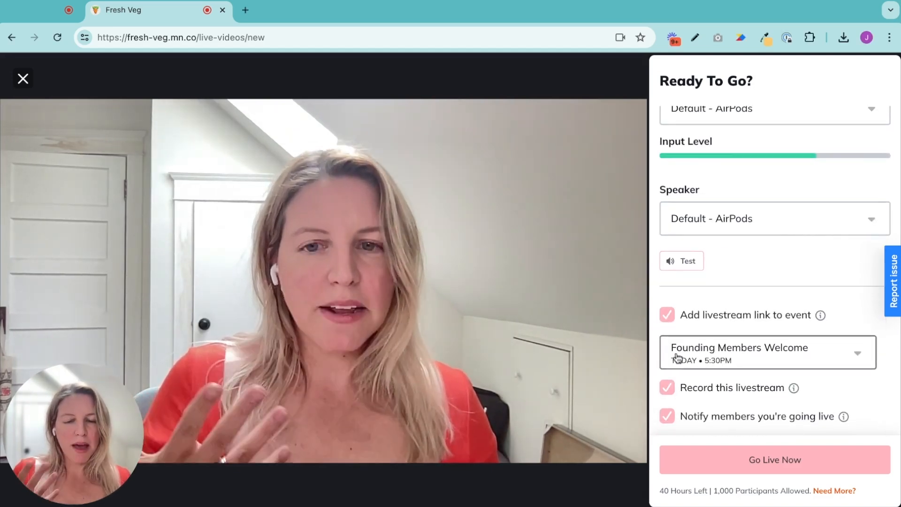
pyautogui.click(752, 355)
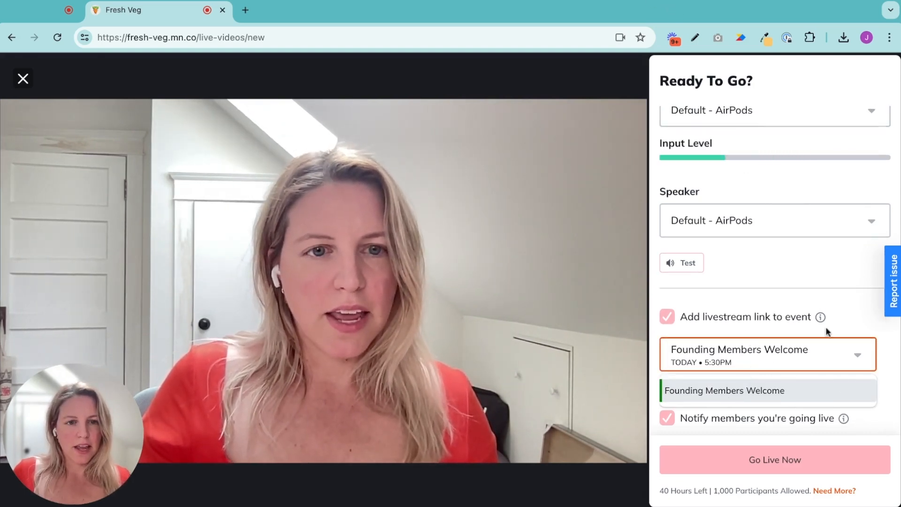
pyautogui.click(859, 314)
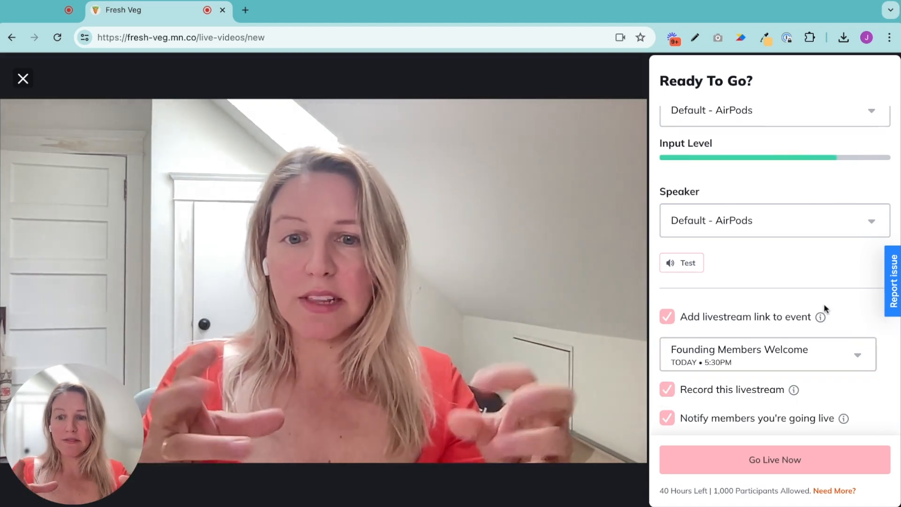
pyautogui.scroll(-1, 689, 388)
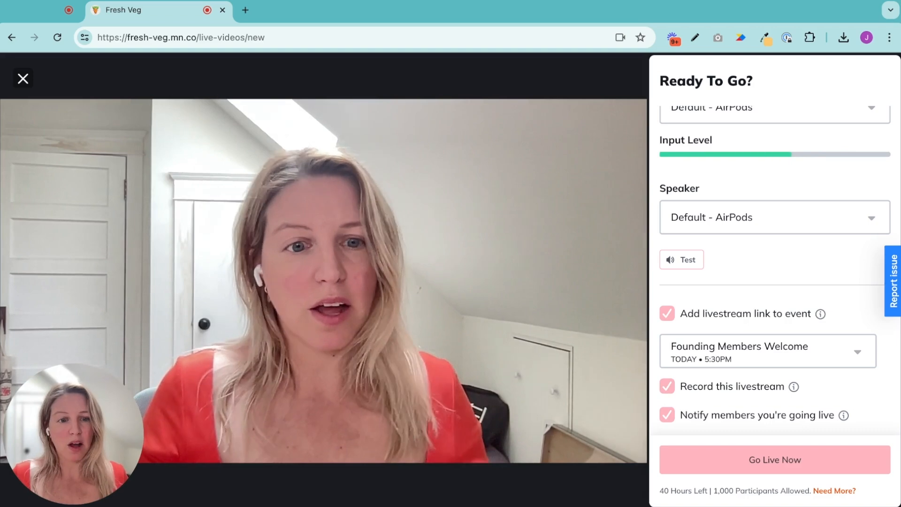
# Go live with the configured livestream and send the message "Hi!" in its chat.
pyautogui.click(756, 461)
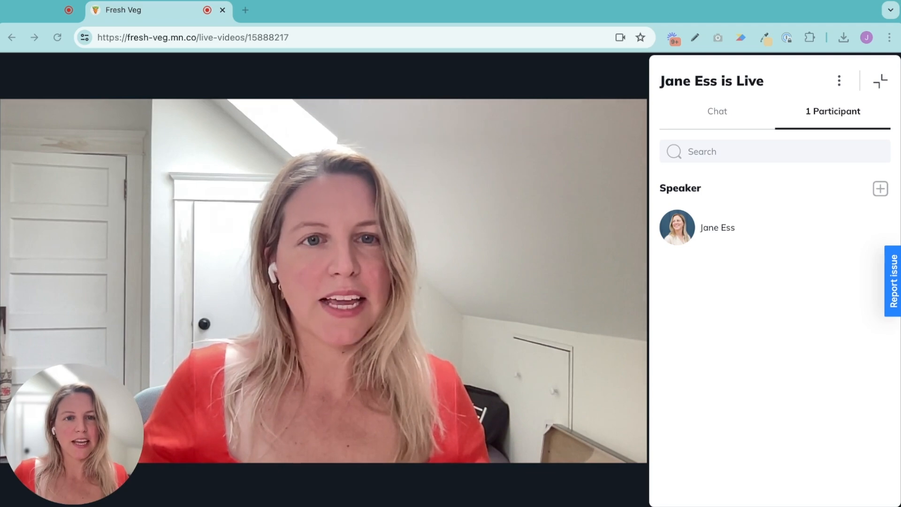
pyautogui.click(719, 112)
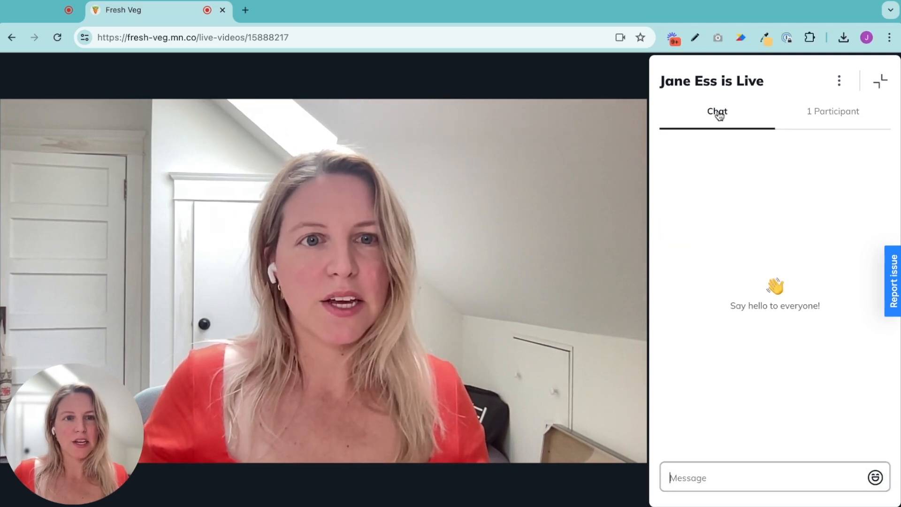
pyautogui.click(737, 473)
pyautogui.write('Hi!')
pyautogui.press('Return')
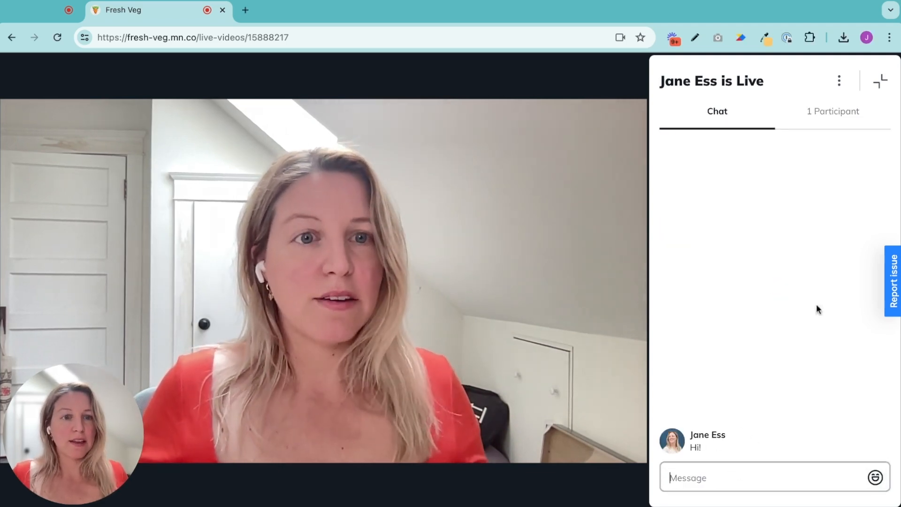
# Check the livestream's participant list and end the livestream for everyone.
pyautogui.click(826, 112)
pyautogui.moveTo(869, 228)
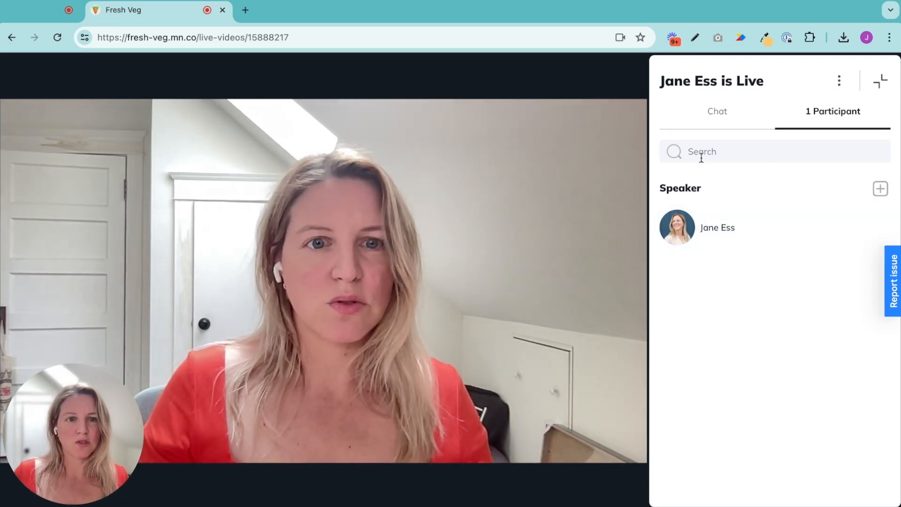
pyautogui.moveTo(89, 446); pyautogui.dragTo(186, 350)
pyautogui.moveTo(112, 504)
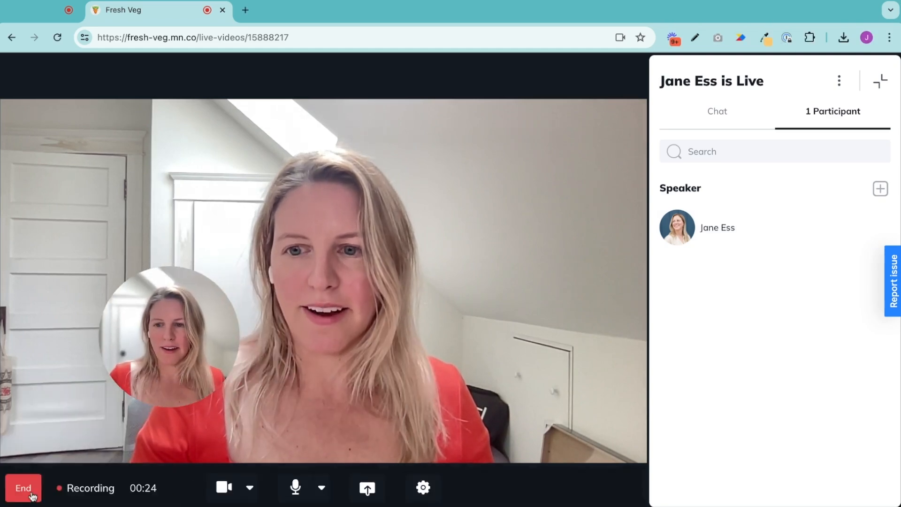
pyautogui.click(24, 488)
pyautogui.click(436, 217)
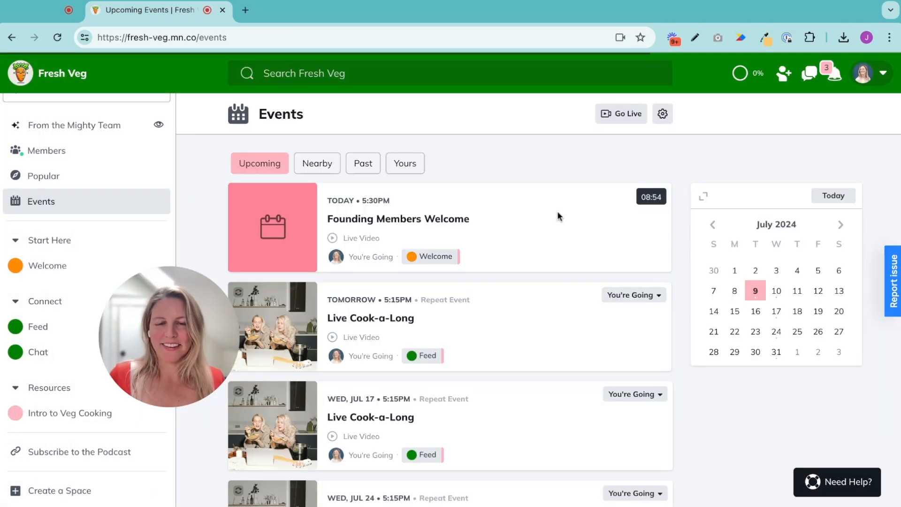
pyautogui.moveTo(188, 333); pyautogui.dragTo(92, 430)
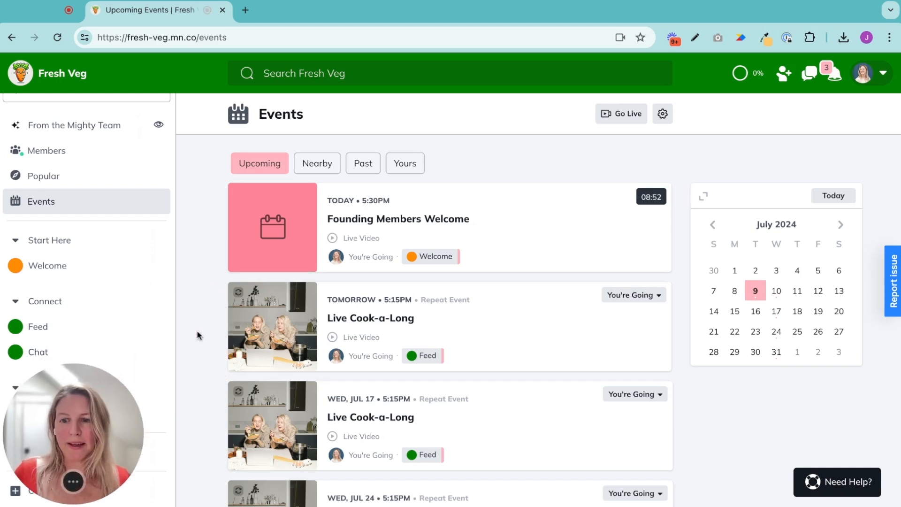